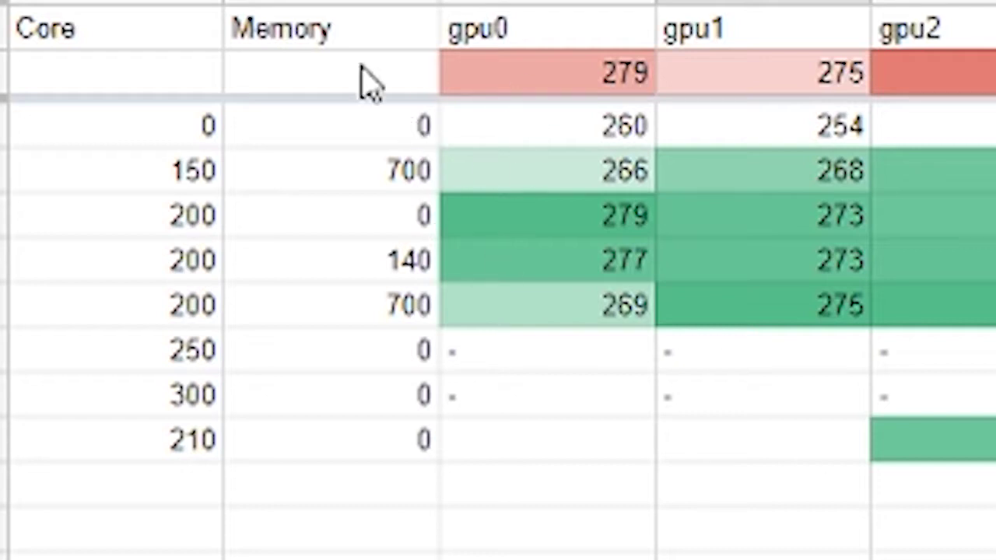
# - Examine the per-GPU hash rates and row totals for the core and memory overclock combinations in the chuckles sheet
pyautogui.click(286, 86)
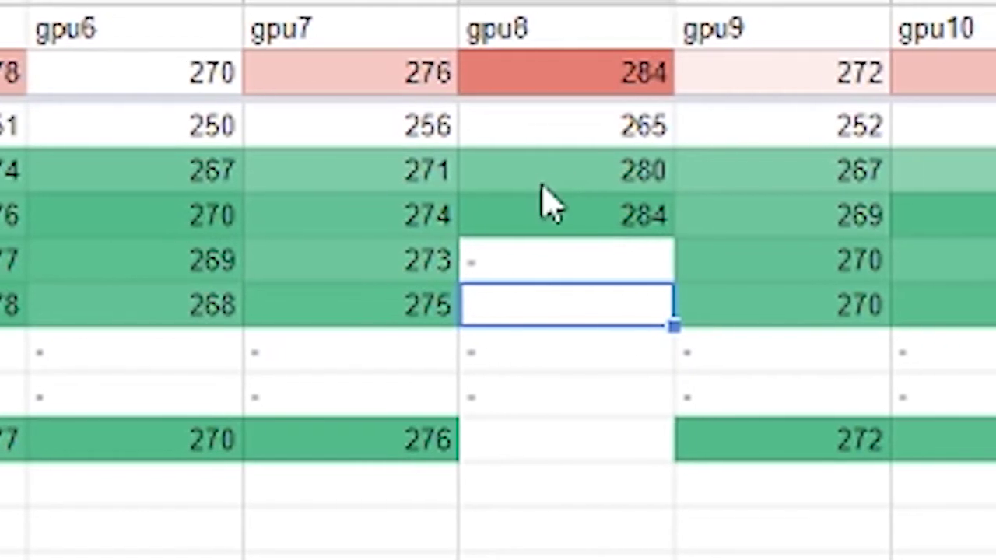
pyautogui.click(670, 175)
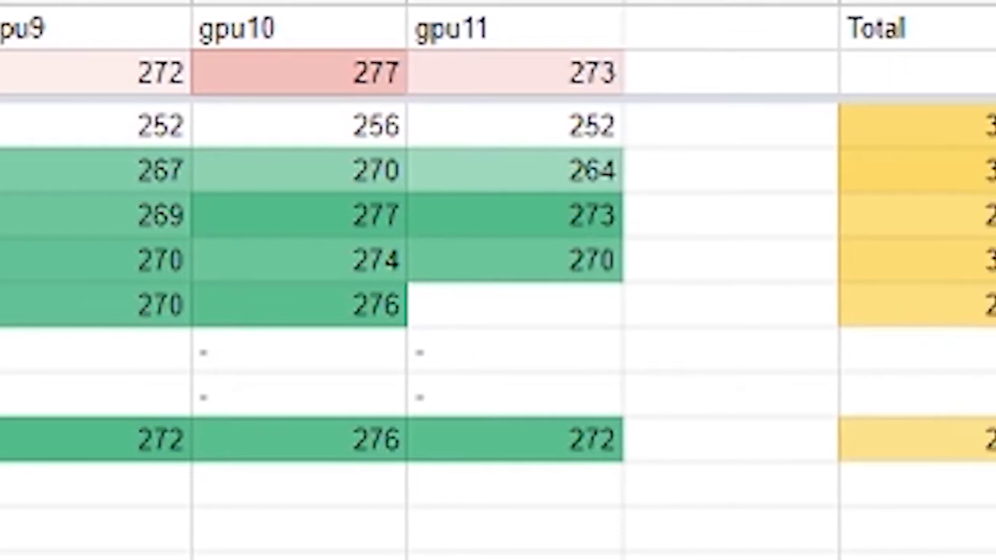
pyautogui.click(981, 444)
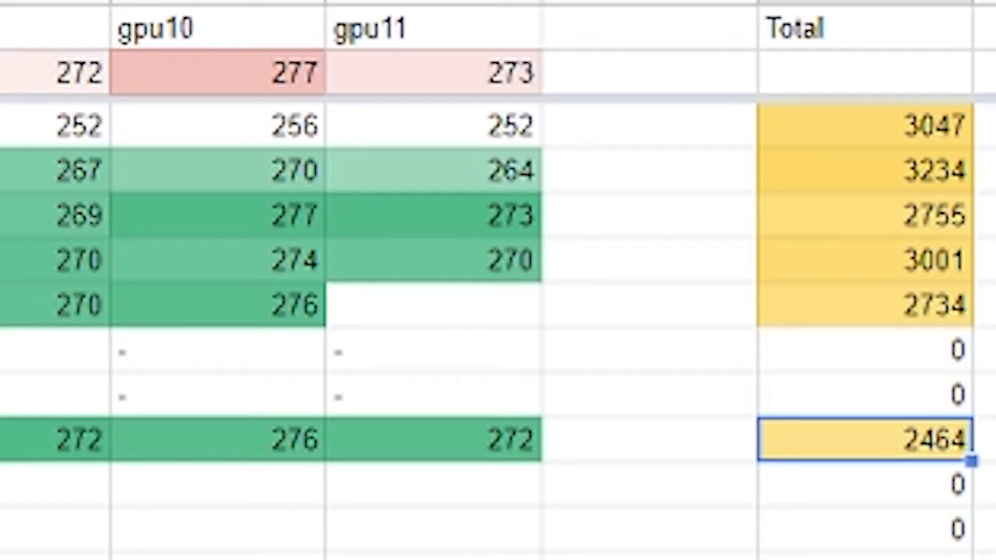
pyautogui.click(942, 226)
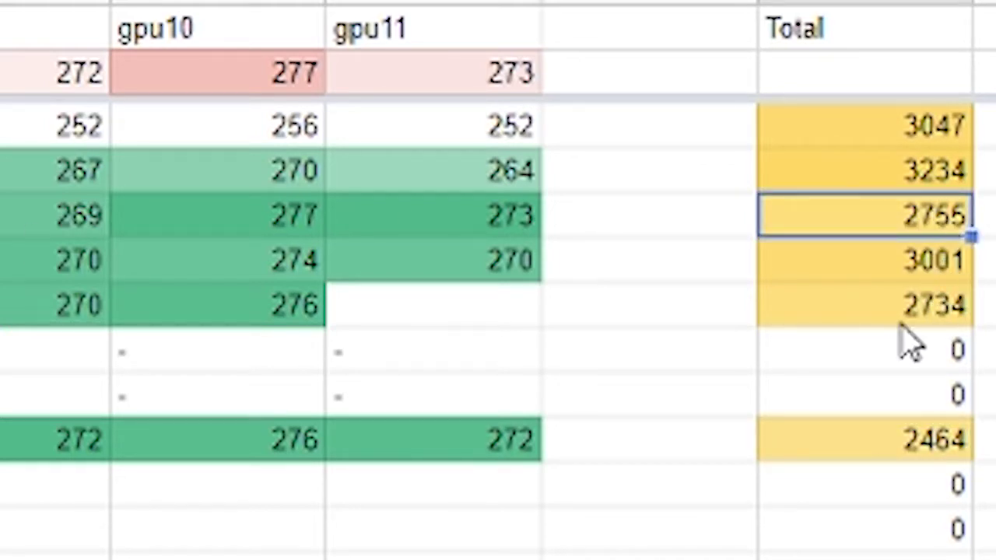
pyautogui.click(926, 272)
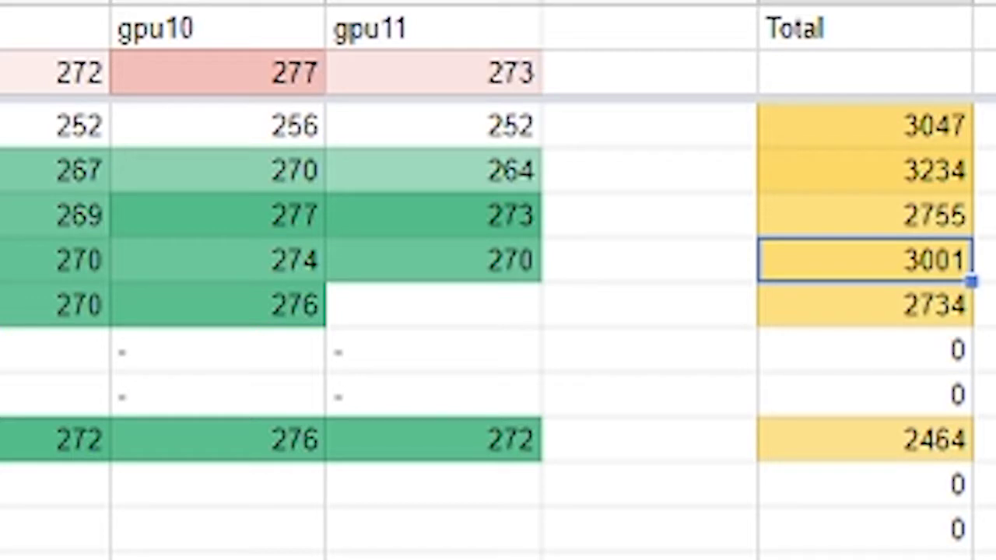
pyautogui.click(0, 283)
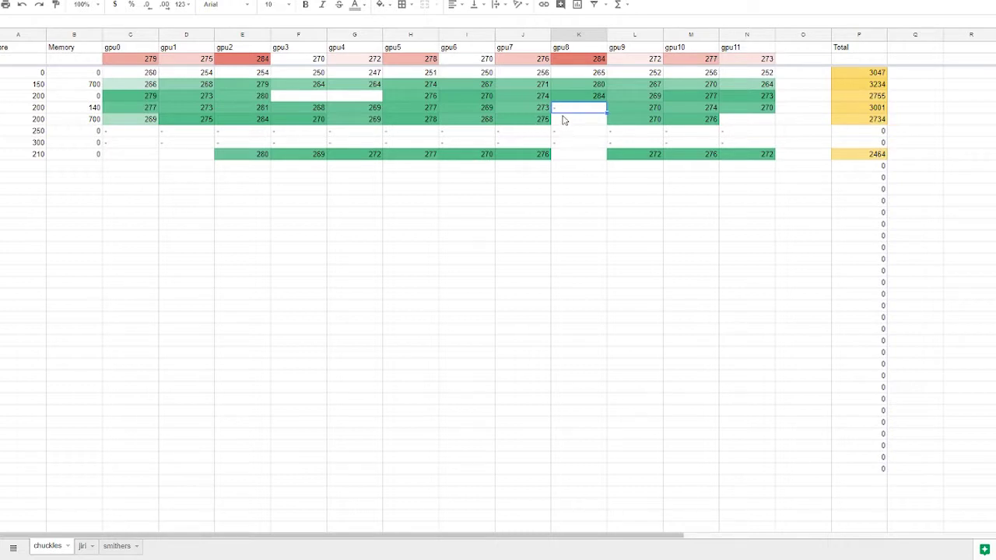
pyautogui.moveTo(305, 98); pyautogui.dragTo(344, 95)
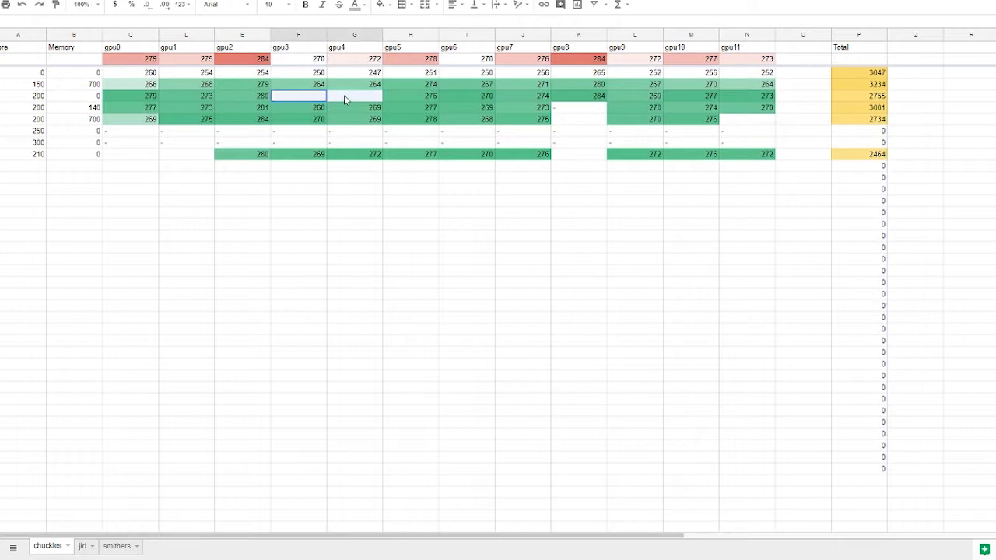
pyautogui.click(344, 95)
pyautogui.click(318, 98)
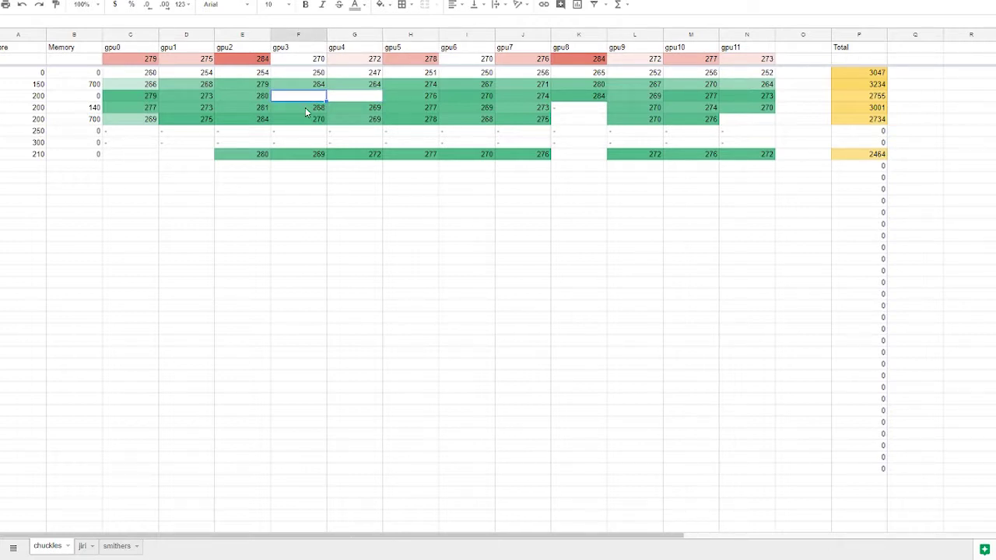
pyautogui.click(352, 190)
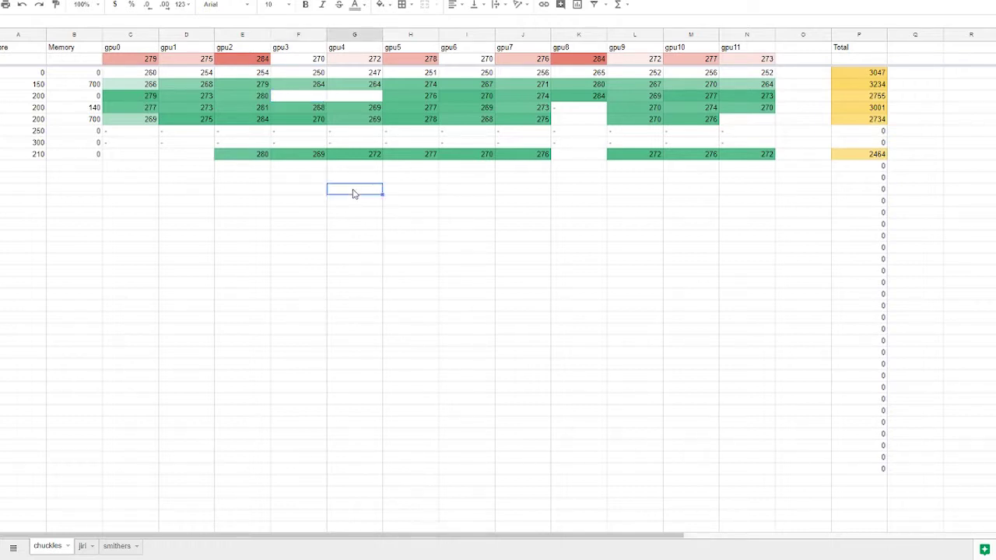
pyautogui.click(475, 166)
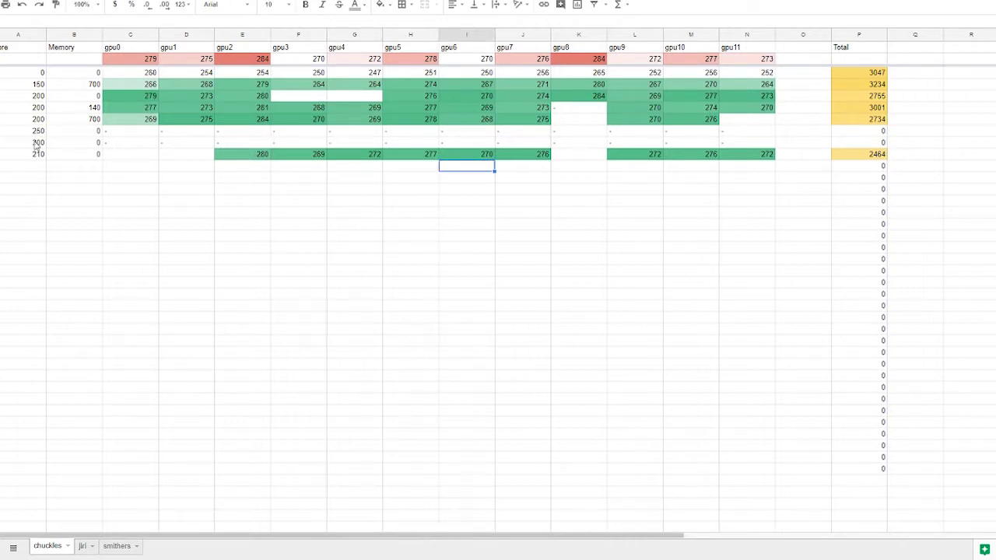
# - Insert a row above the 150 core / 700 memory row and enter 150 for core and 500 for memory
pyautogui.click(75, 86)
pyautogui.click(6, 87)
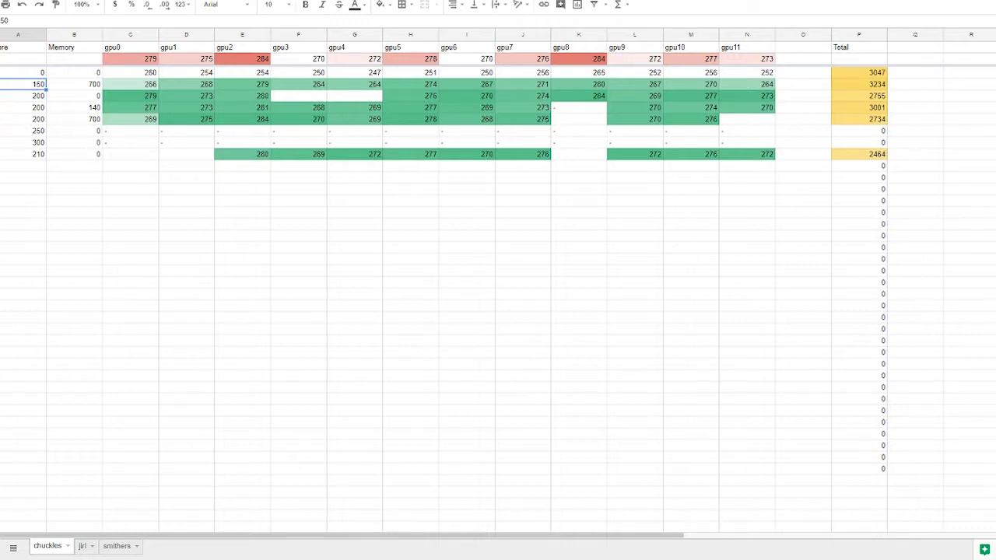
pyautogui.rightClick(2, 84)
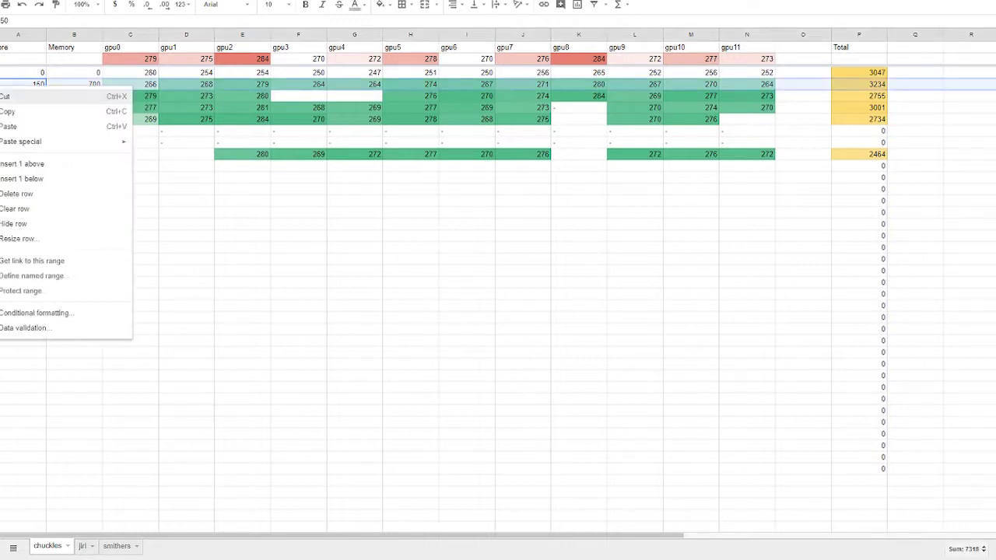
pyautogui.click(43, 166)
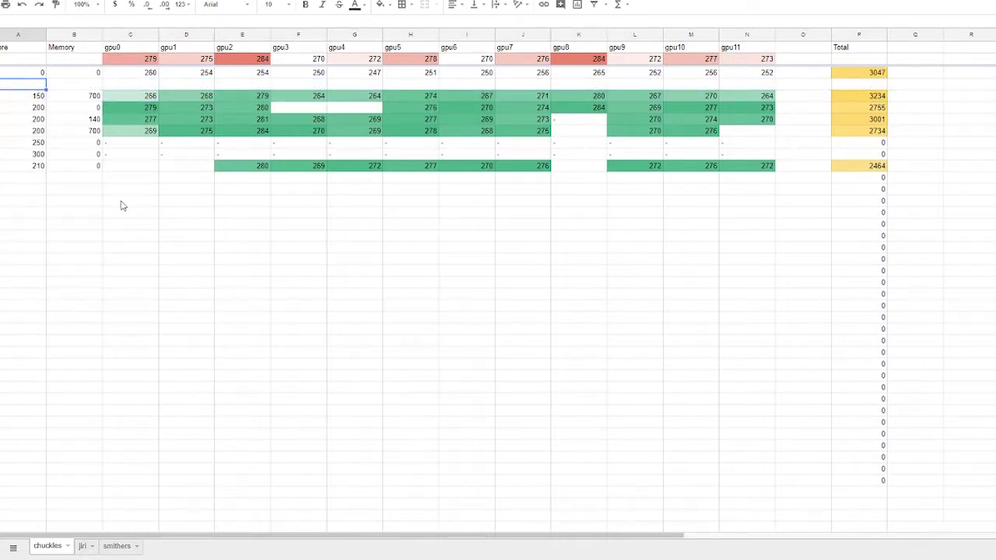
pyautogui.write('150')
pyautogui.press('Tab')
pyautogui.write('500')
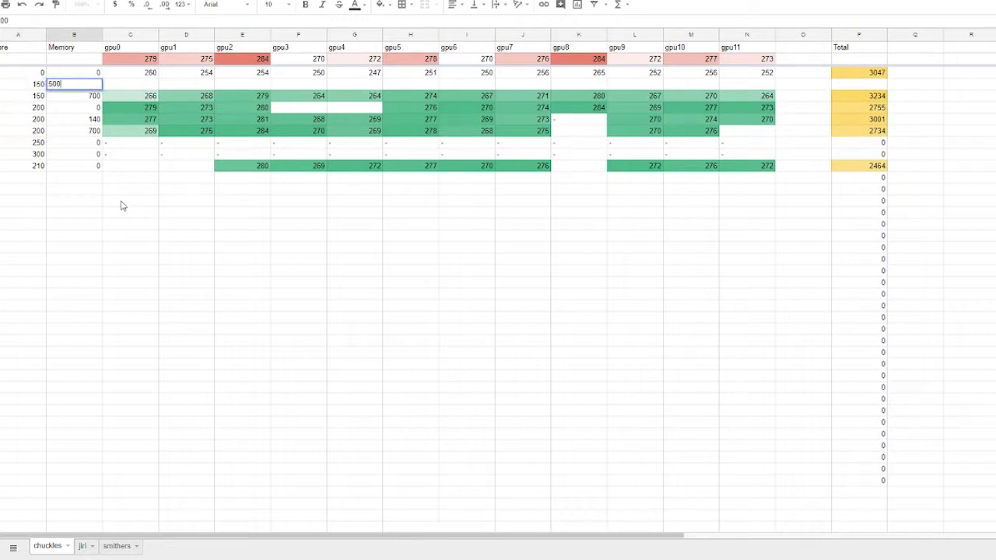
pyautogui.press('Return')
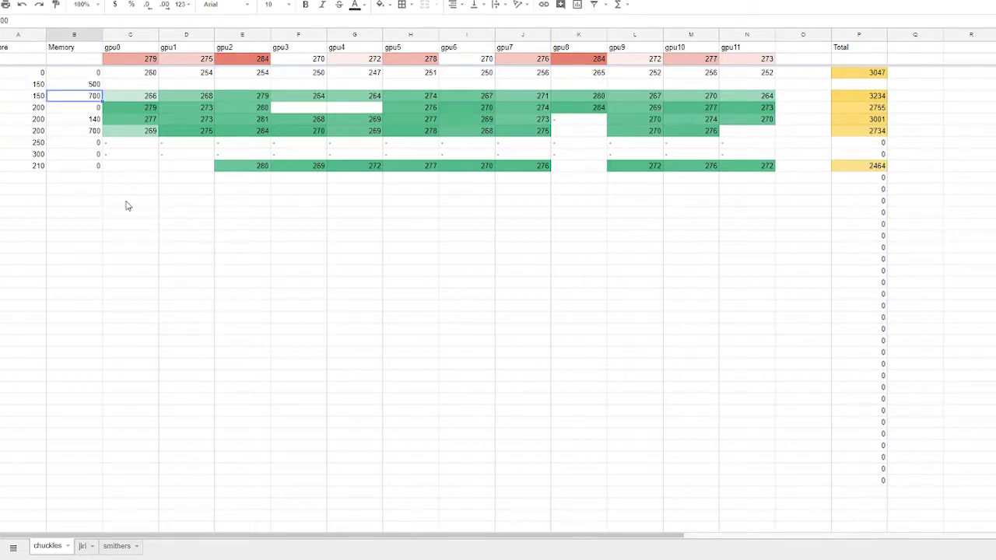
# - Switch to the SimpleMining rig list and save overclocking settings of 150 MHz core and 500 MHz memory for the Chuckles rig
pyautogui.hotkey('ctrl', 'Tab')
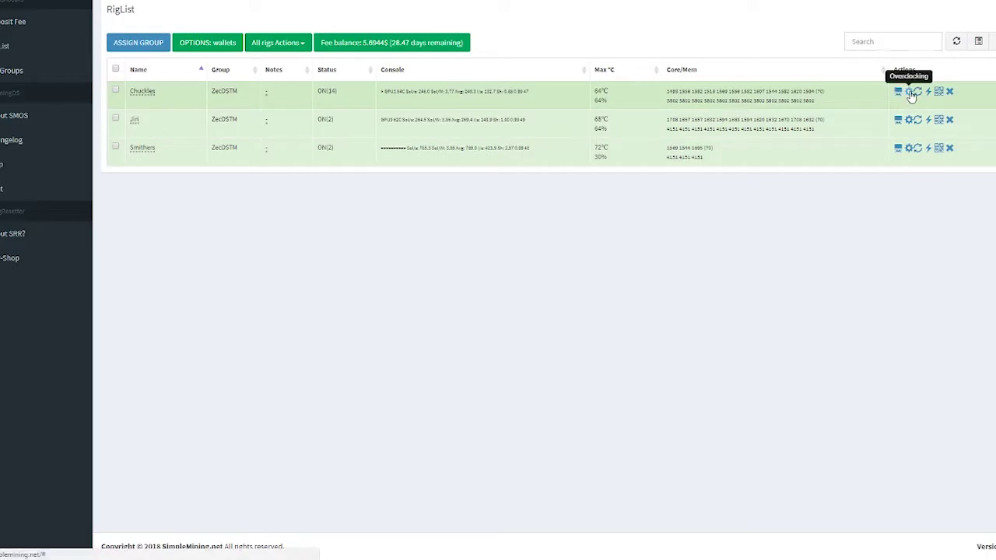
pyautogui.click(911, 92)
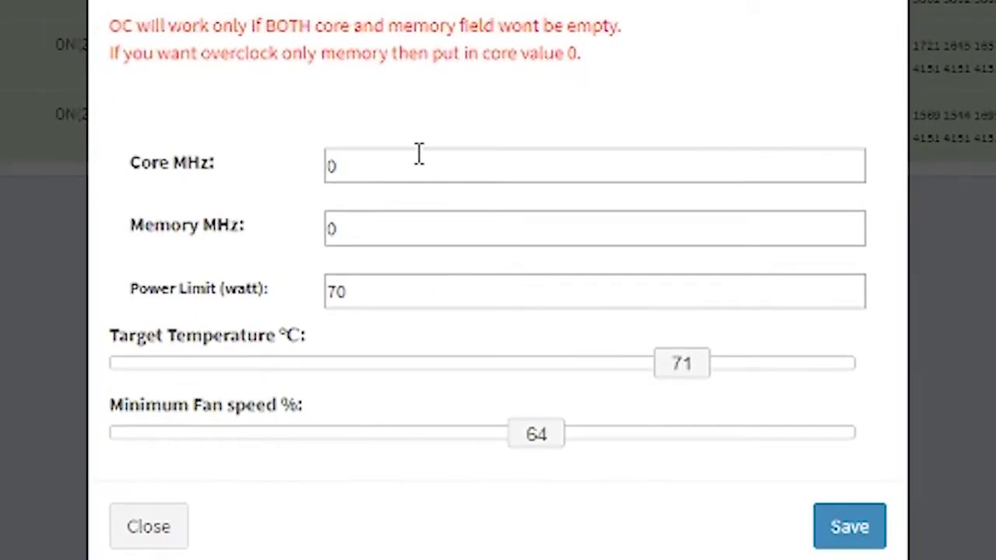
pyautogui.doubleClick(419, 153)
pyautogui.write('150')
pyautogui.press('Tab')
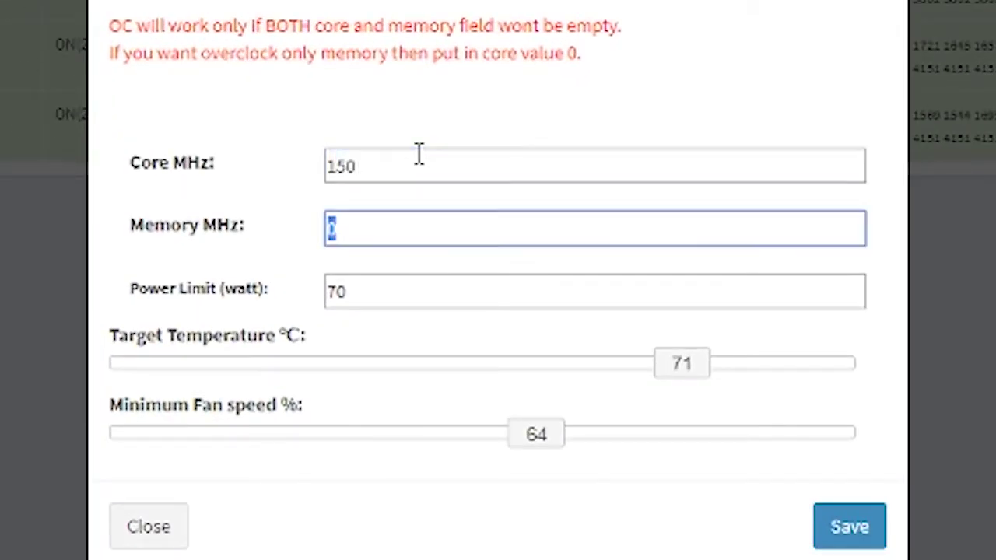
pyautogui.write('500')
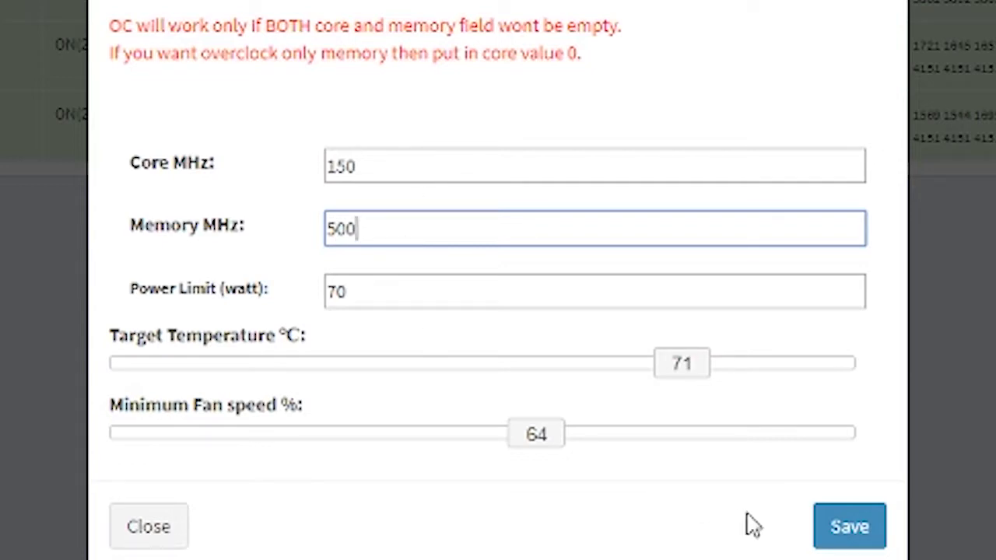
pyautogui.click(843, 523)
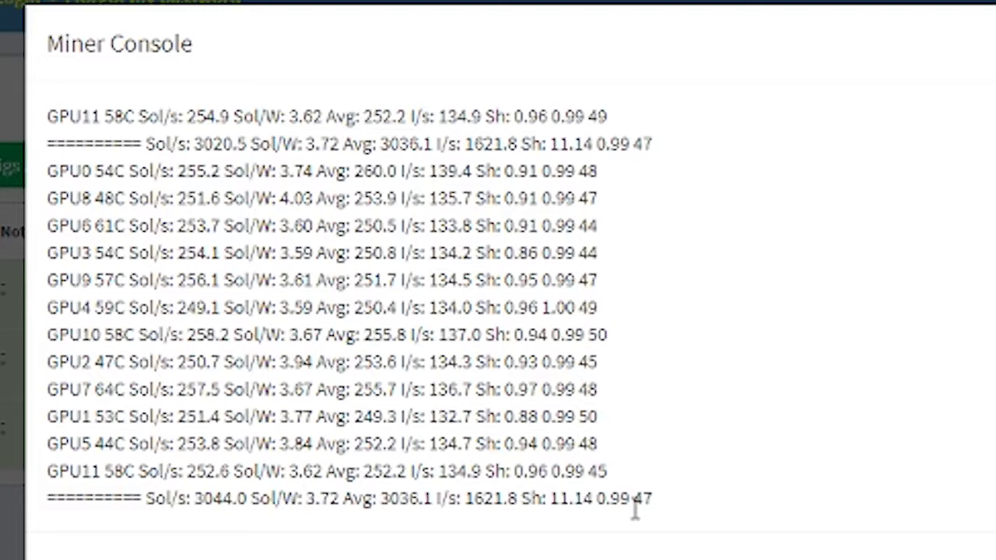
# - Check the miner console for the core and memory offsets being applied to each GPU
pyautogui.click(879, 544)
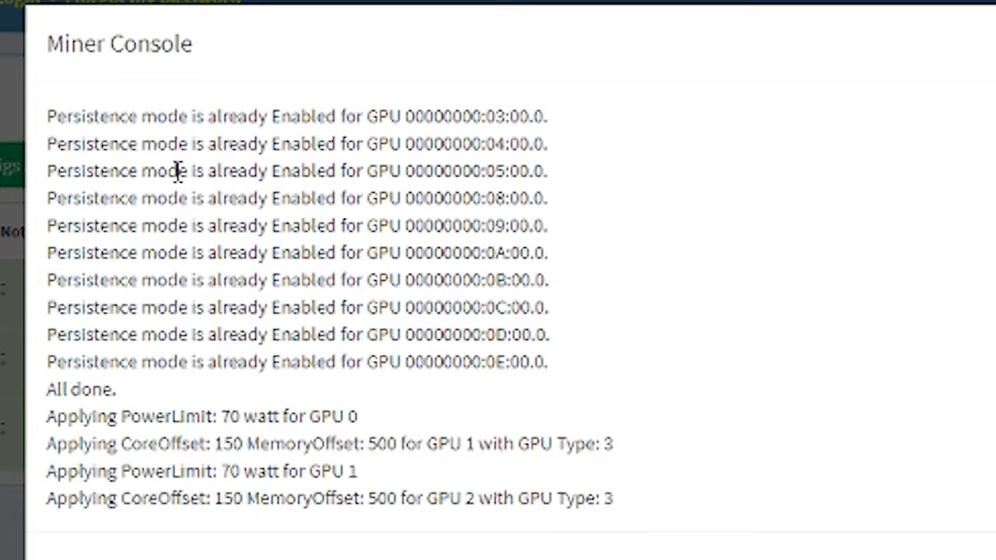
pyautogui.moveTo(519, 312); pyautogui.dragTo(565, 501)
pyautogui.click(565, 500)
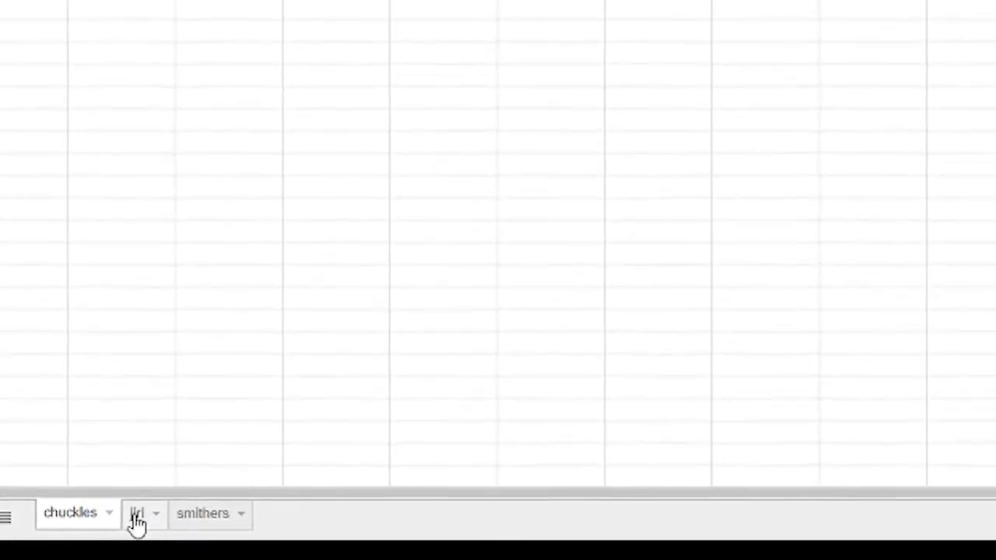
pyautogui.click(267, 65)
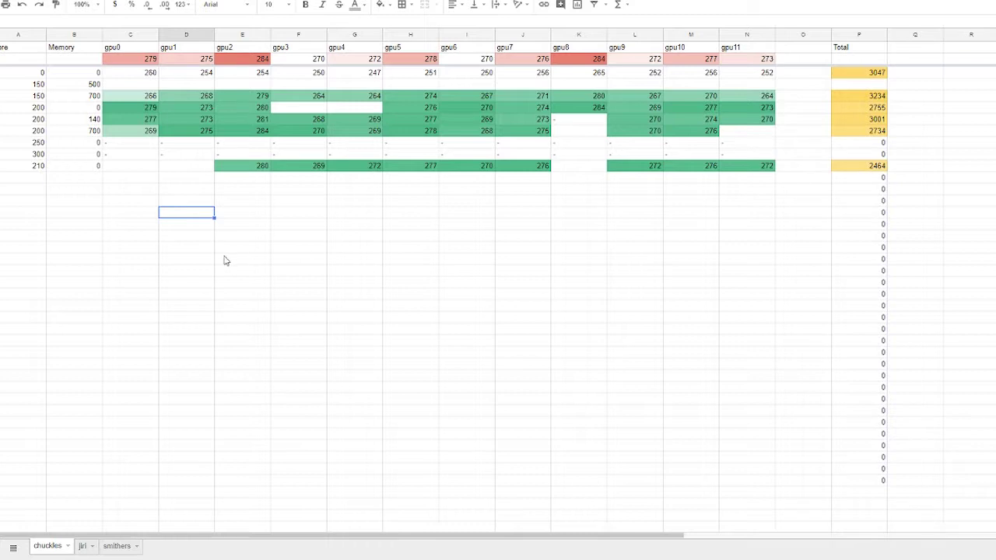
pyautogui.click(247, 276)
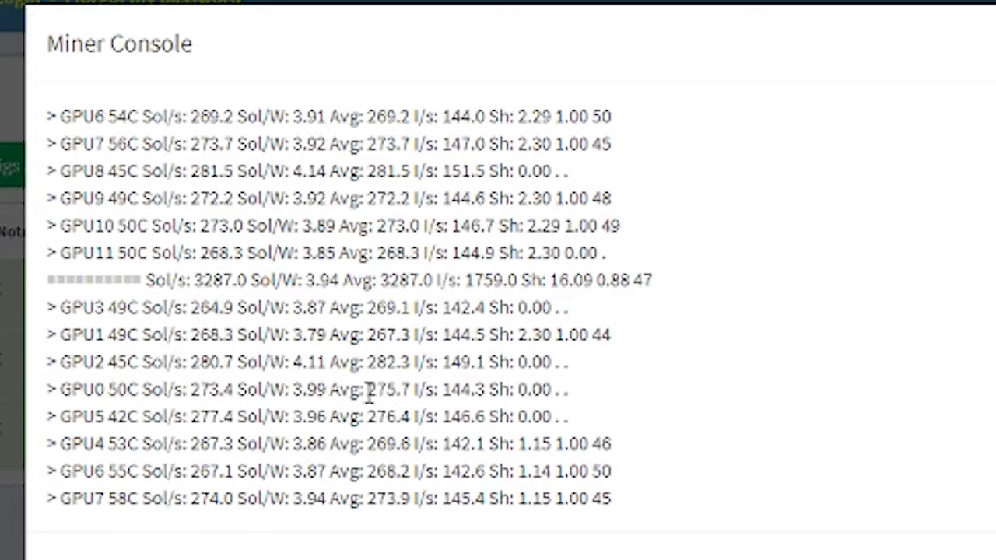
# - Read GPU0's average hash rate in the miner console and record 275 for gpu0 in the 150/500 row of the spreadsheet
pyautogui.moveTo(371, 389); pyautogui.dragTo(388, 389)
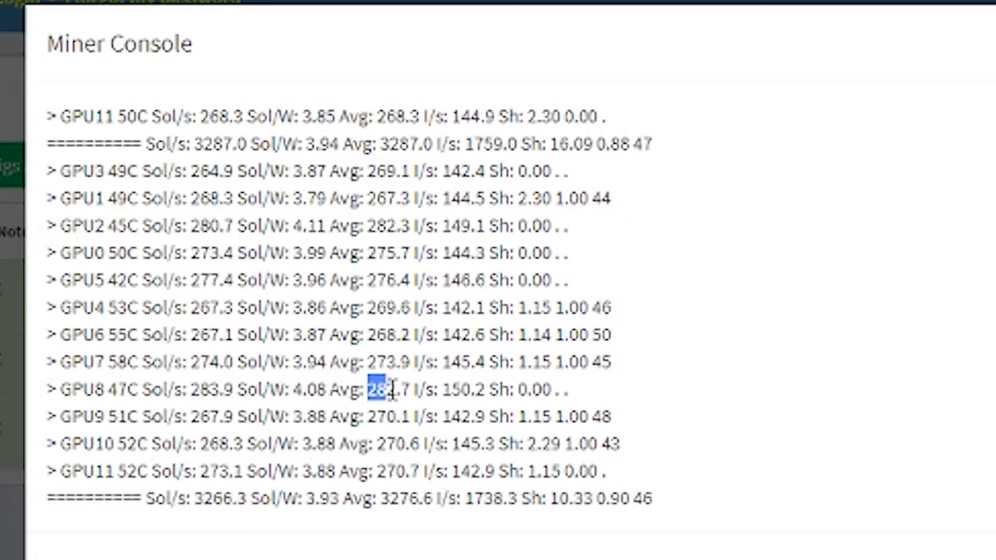
pyautogui.doubleClick(374, 253)
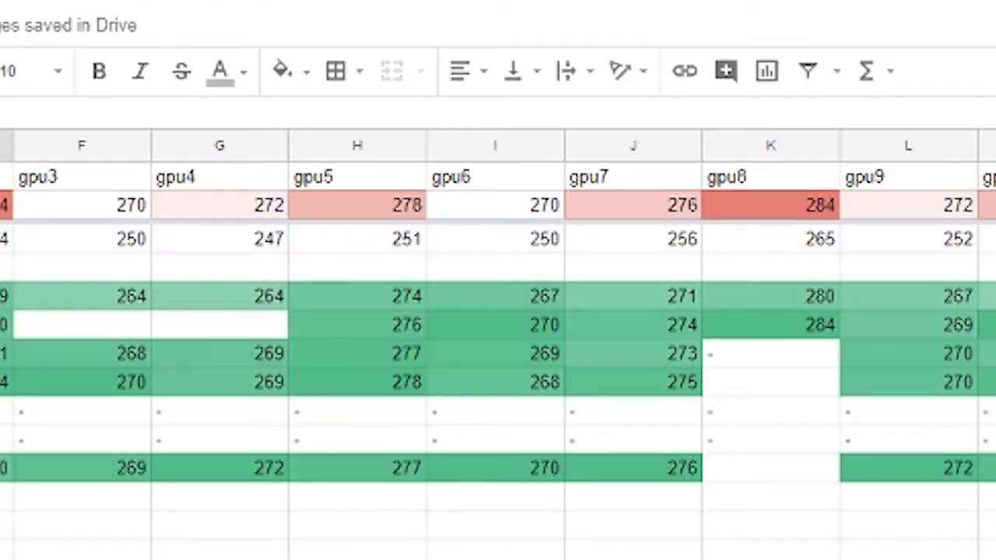
pyautogui.click(262, 272)
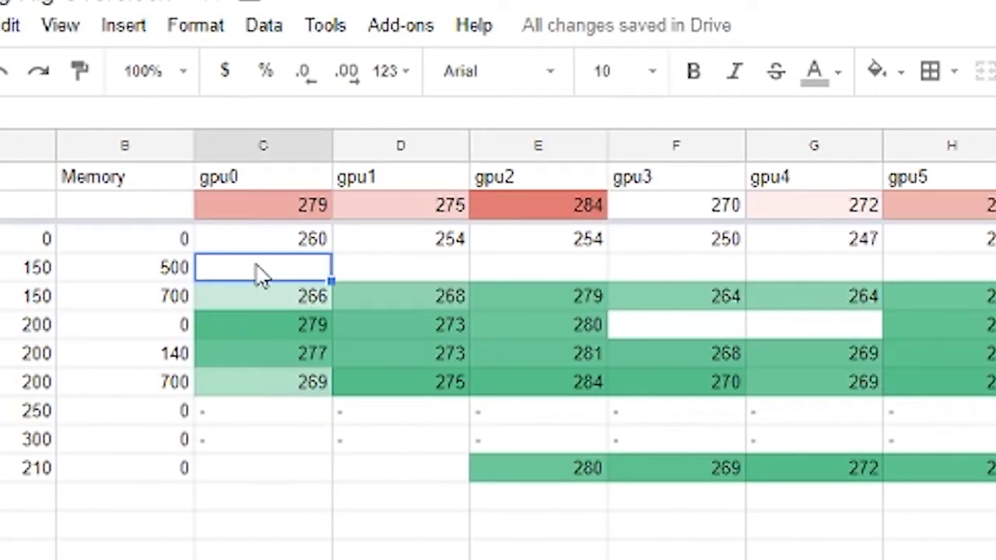
pyautogui.write('275')
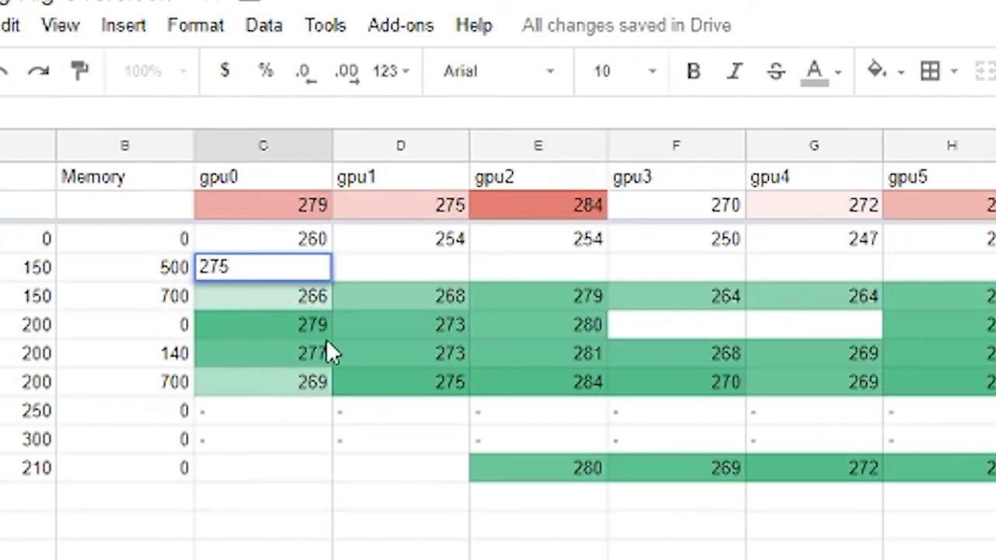
pyautogui.press('Return')
pyautogui.click(273, 272)
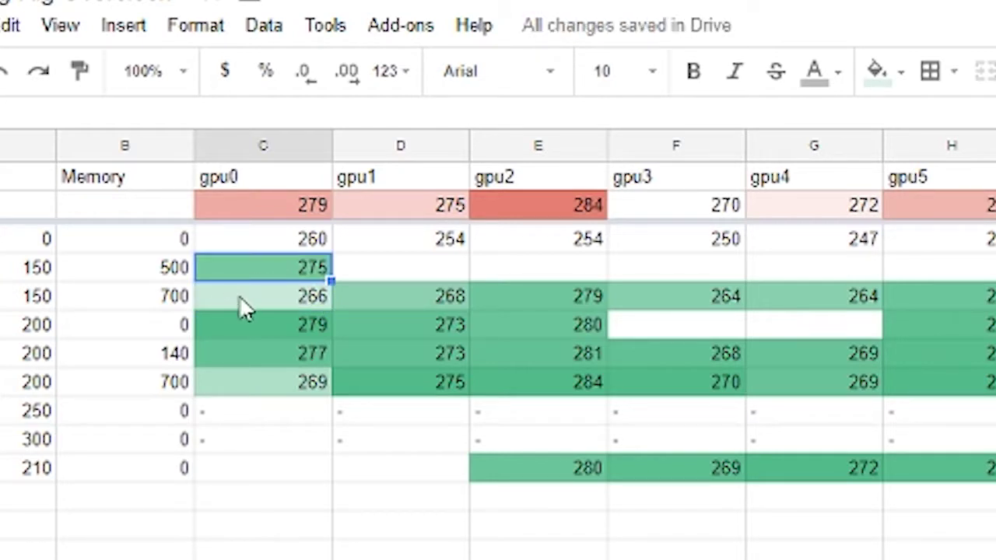
# - Read GPU1's average hash rate in the miner console and record 269 for gpu1 in the 150/500 row
pyautogui.click(151, 278)
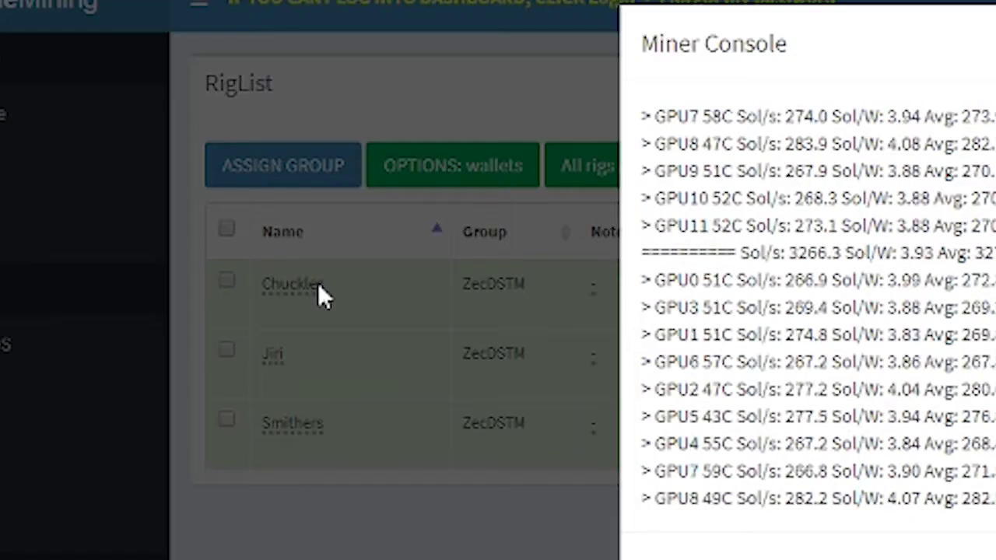
pyautogui.doubleClick(974, 334)
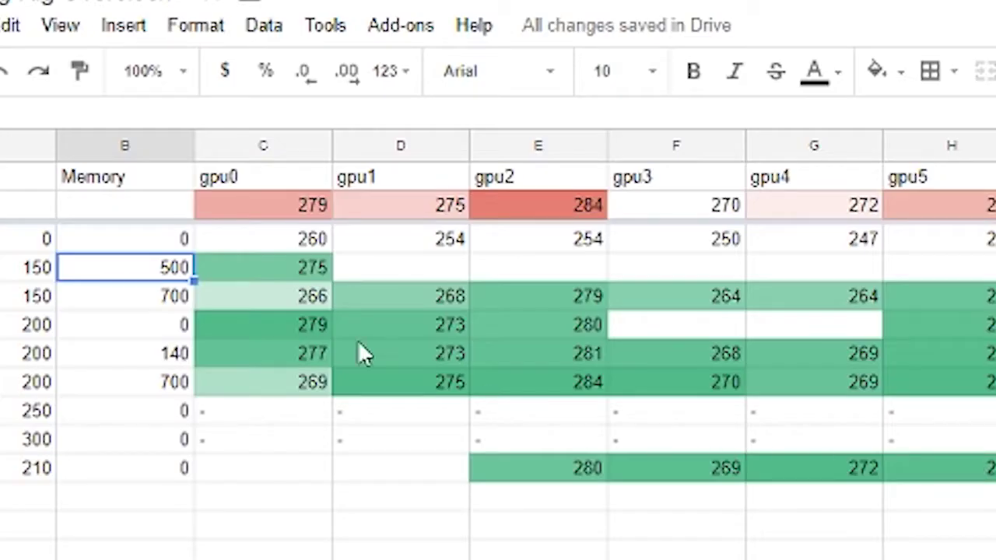
pyautogui.click(357, 269)
pyautogui.write('269')
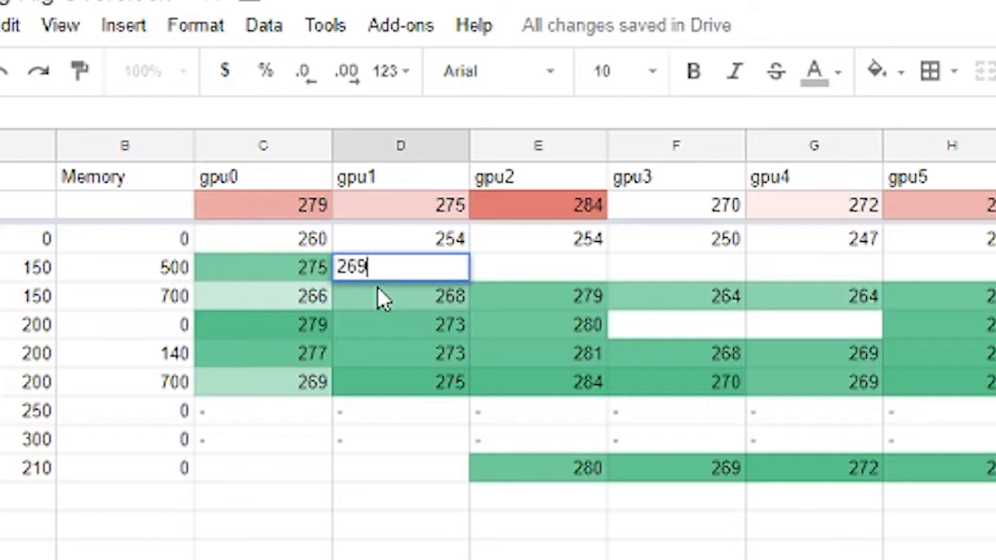
pyautogui.press('Return')
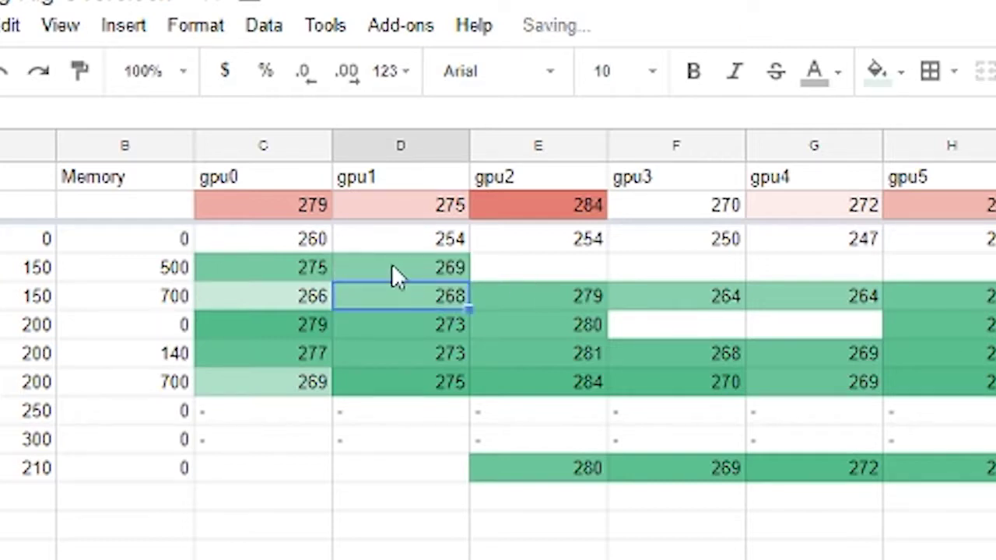
# - Record the average hash rates 280 for gpu2 and 267 for gpu3 in the 150/500 row
pyautogui.click(391, 266)
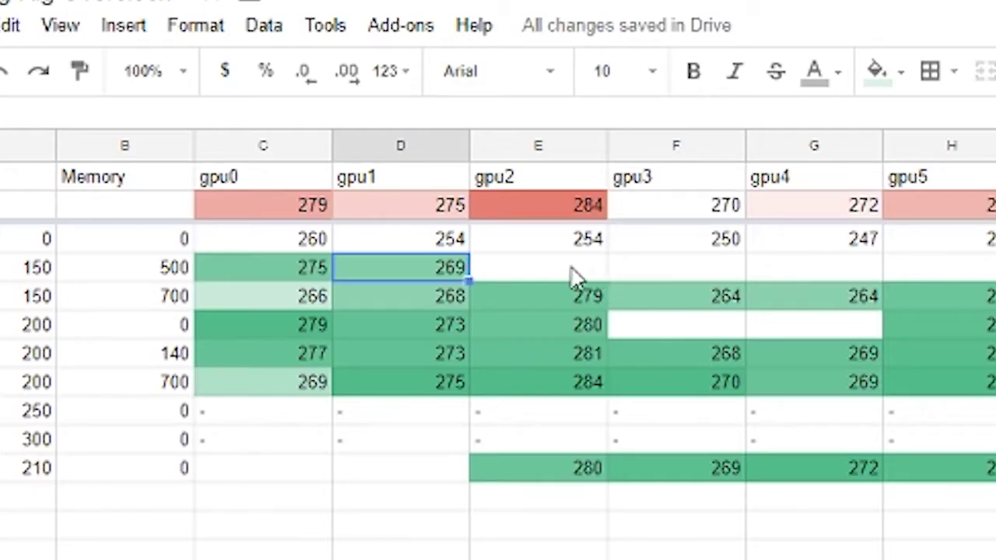
pyautogui.click(573, 270)
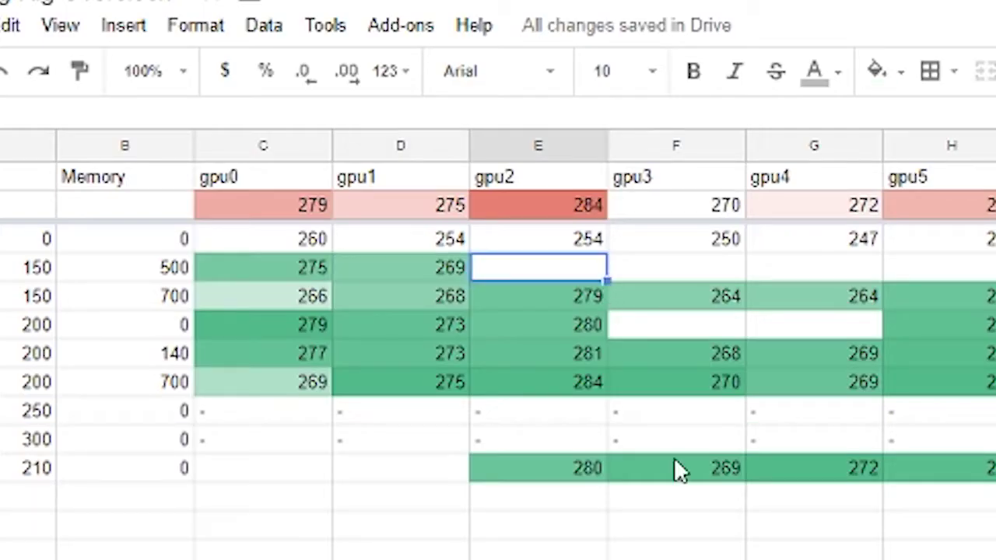
pyautogui.write('280')
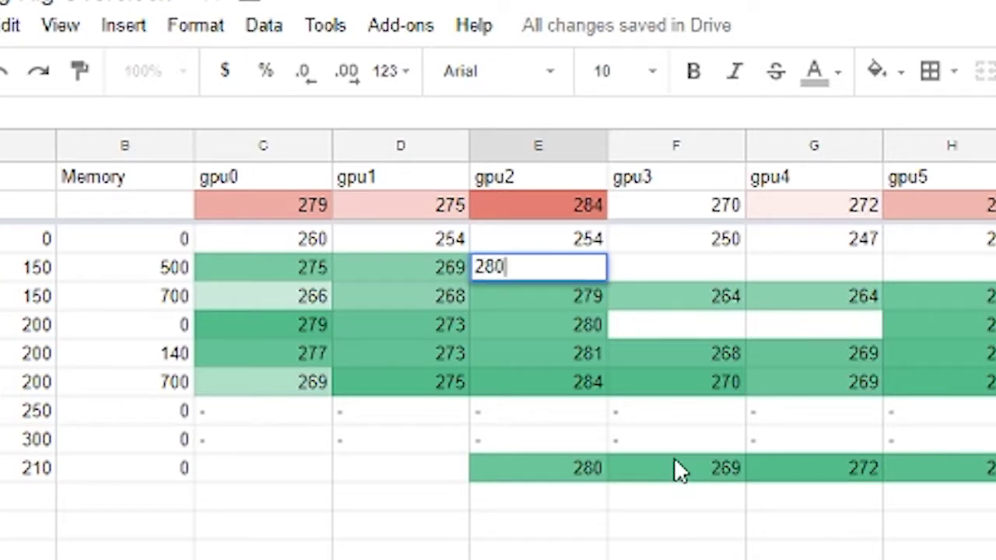
pyautogui.press('Return')
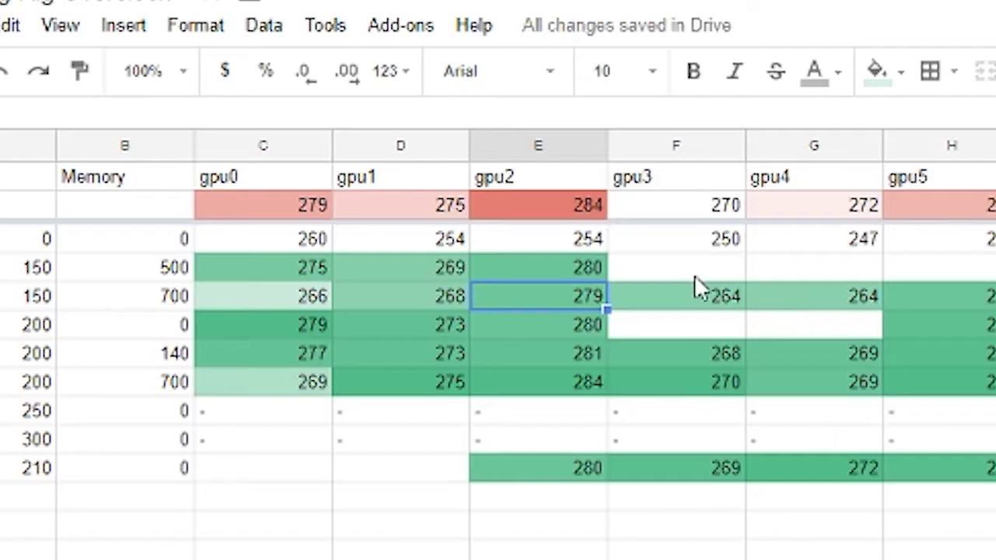
pyautogui.click(695, 276)
pyautogui.write('267')
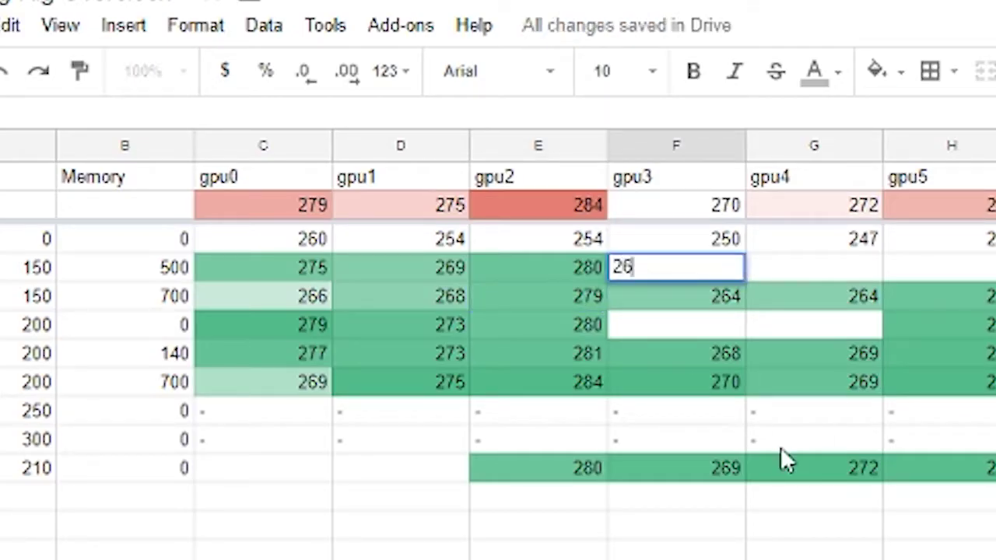
pyautogui.press('Return')
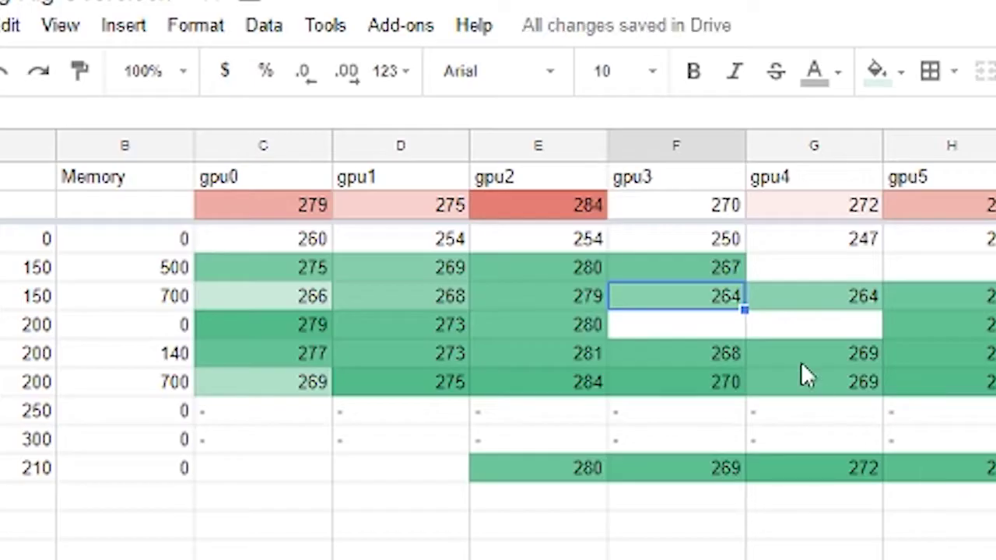
# - Record the average hash rates 268 for gpu4 and 277 for gpu5 in the 150/500 row
pyautogui.click(808, 271)
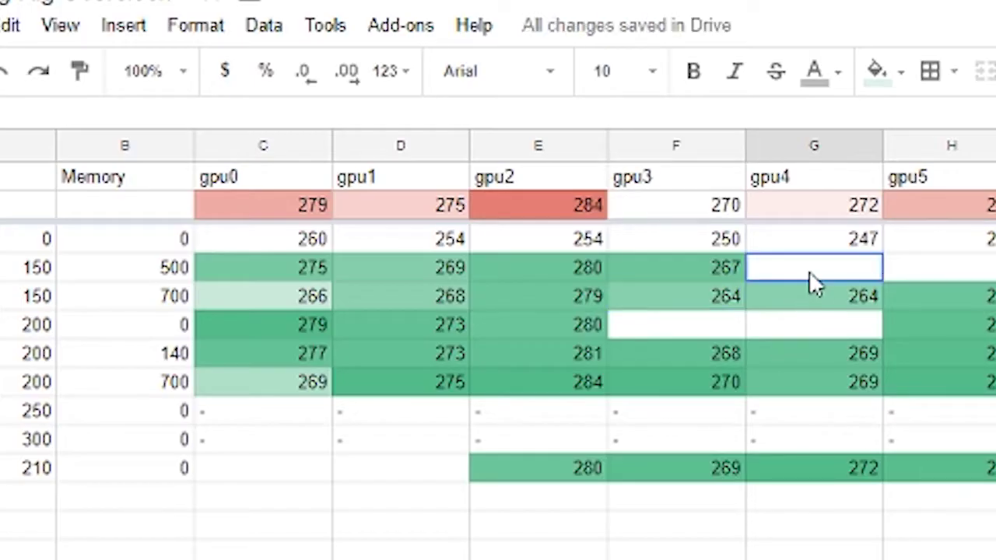
pyautogui.write('268')
pyautogui.press('Return')
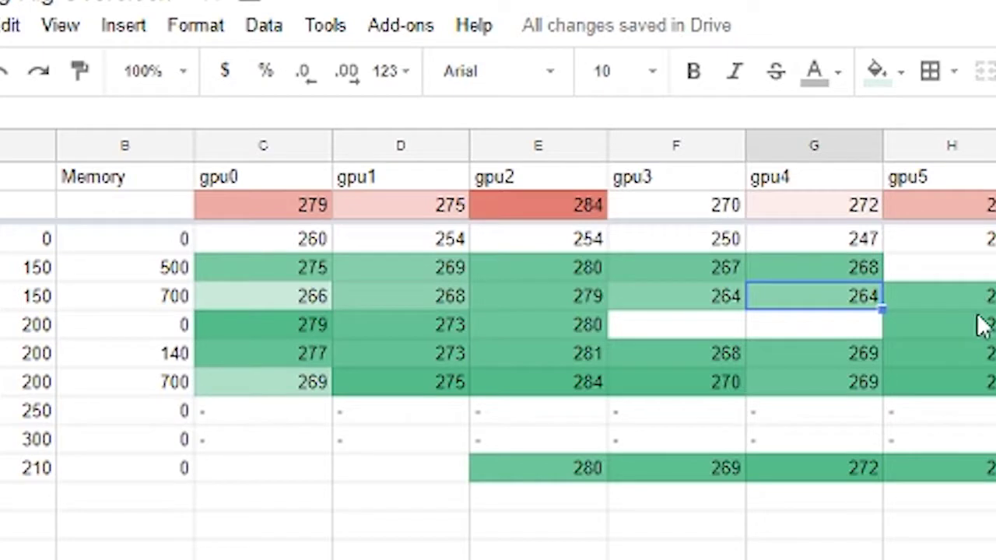
pyautogui.click(951, 269)
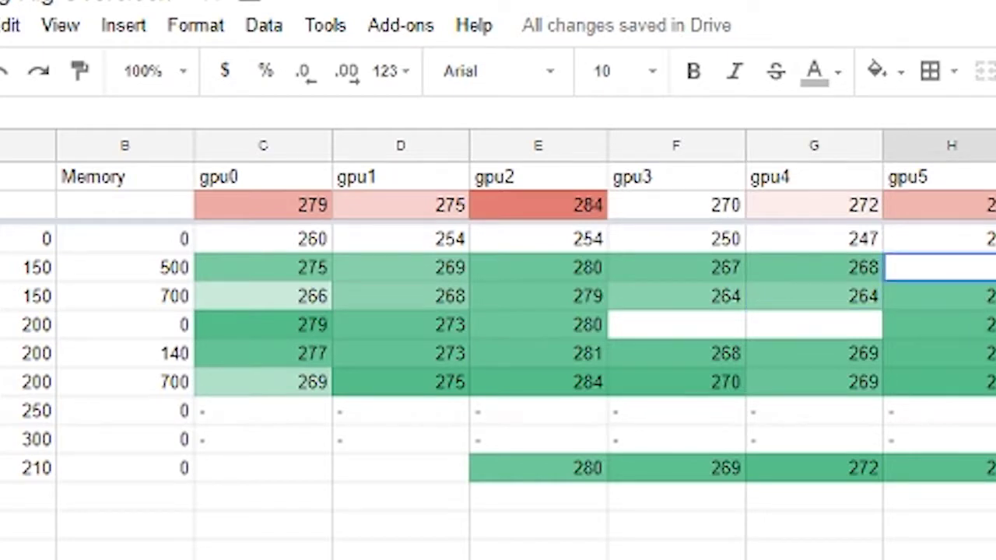
pyautogui.write('277')
pyautogui.press('Return')
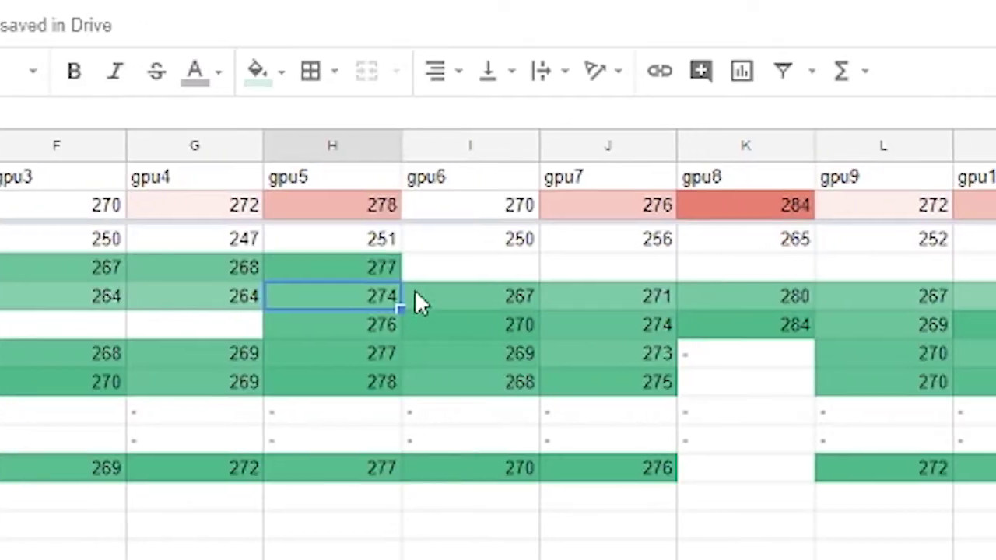
# - Record the average hash rates 268 for gpu6 and 269 for gpu7 in the 150/500 row
pyautogui.click(472, 265)
pyautogui.write('268')
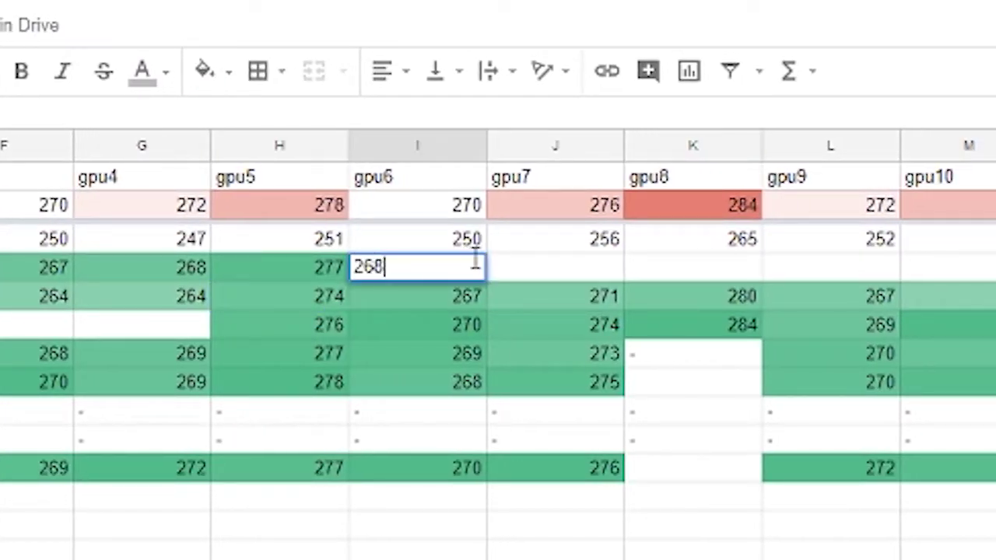
pyautogui.press('Tab')
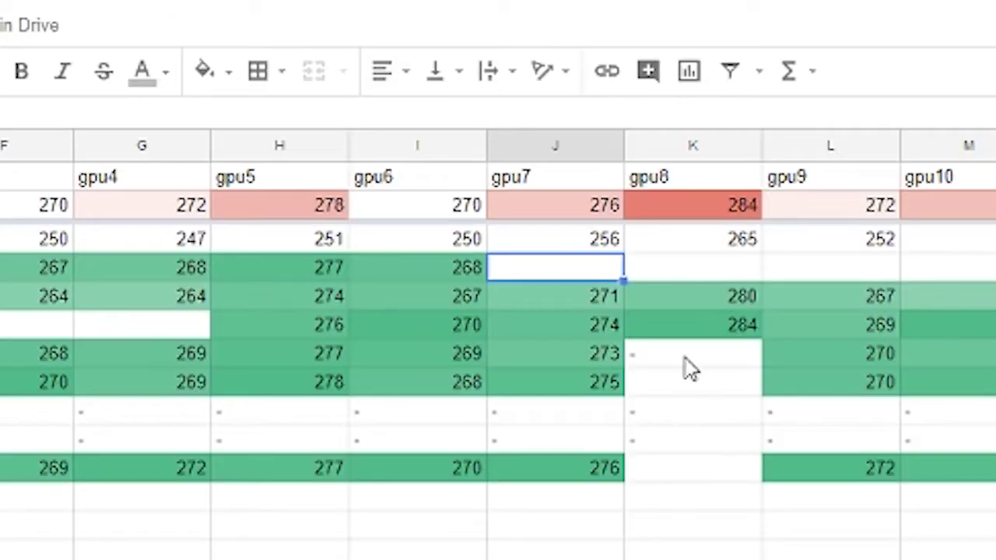
pyautogui.write('269')
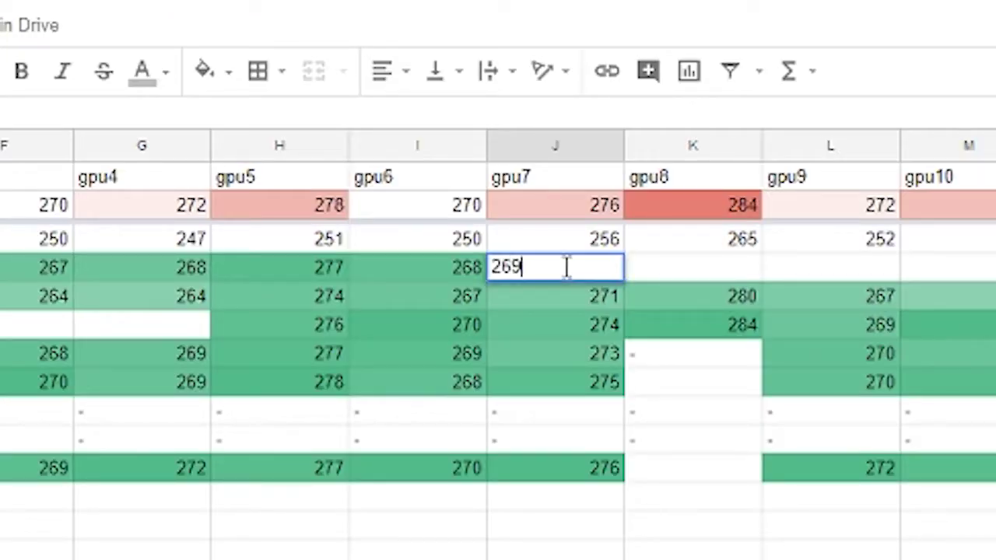
pyautogui.press('Return')
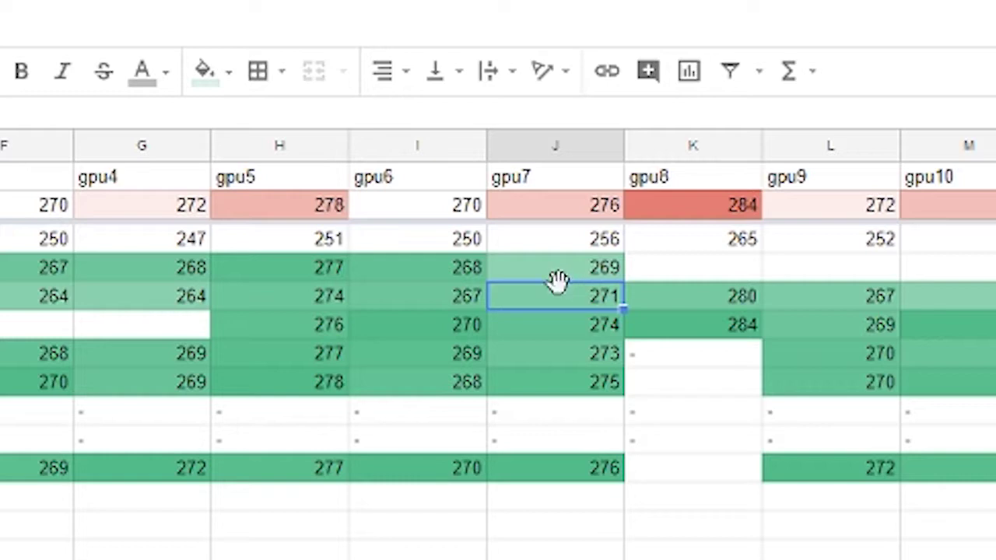
pyautogui.click(561, 277)
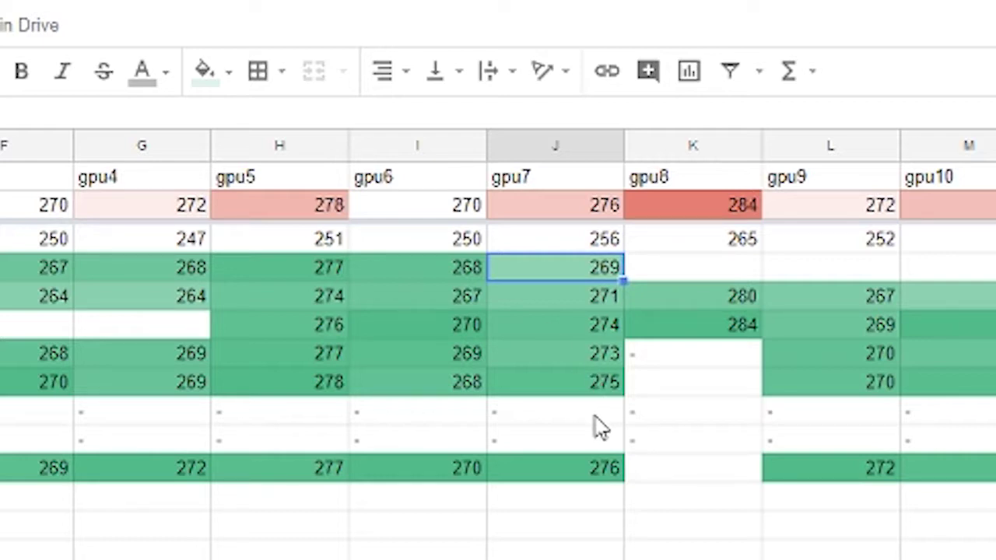
# - Read GPU8's average hash rate in the miner console and record 279 for gpu8 in the 150/500 row
pyautogui.hotkey('ctrl', 'Tab')
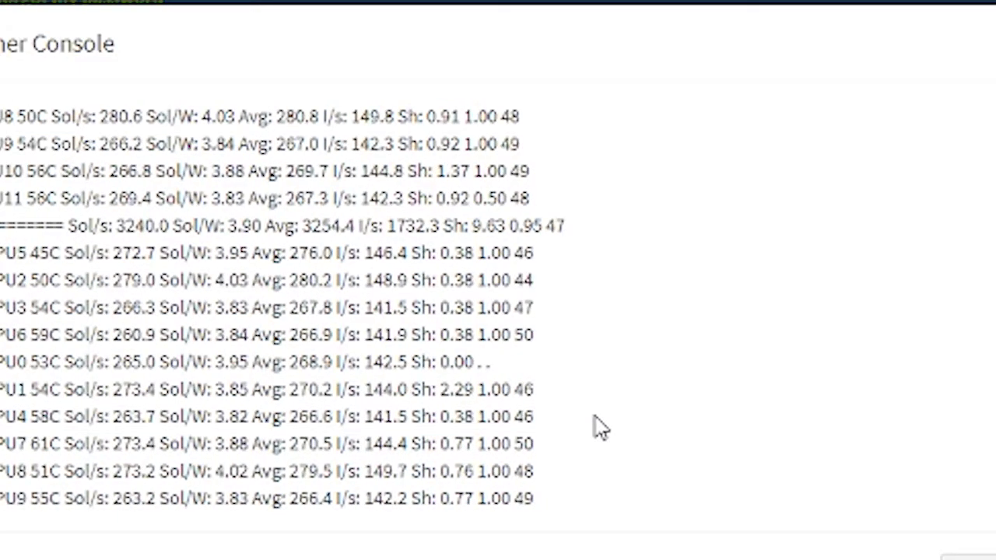
pyautogui.hotkey('ctrl', 'shift', 'Tab')
pyautogui.click(689, 271)
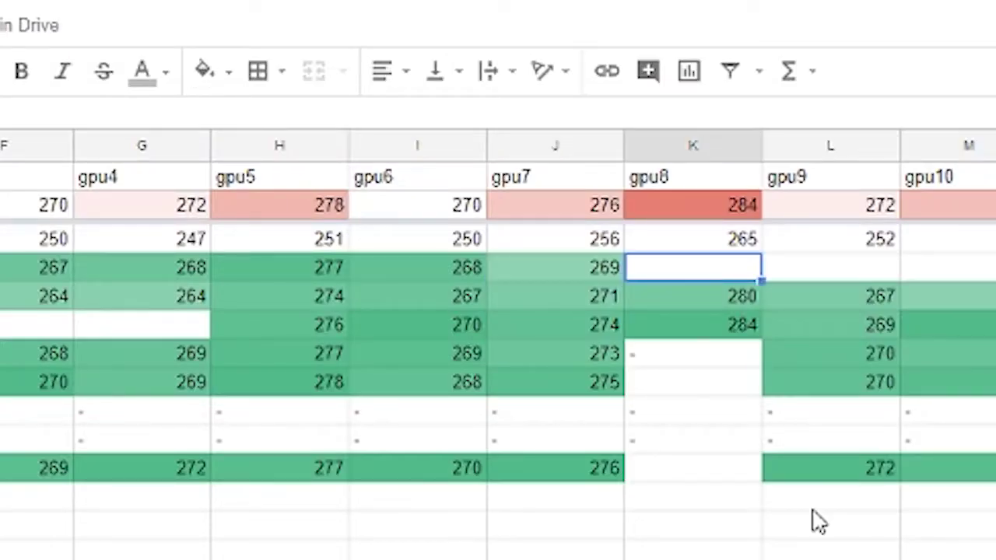
pyautogui.write('279')
pyautogui.press('Return')
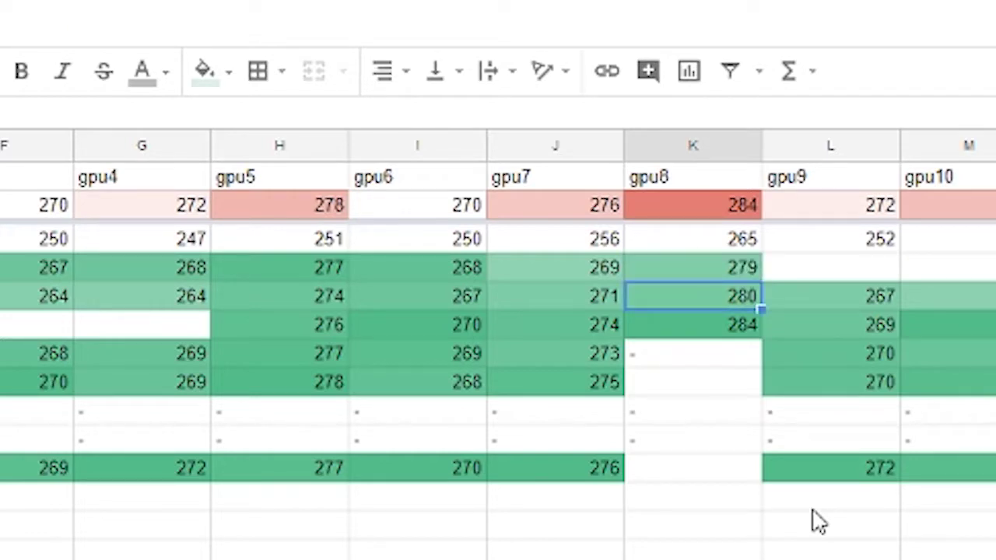
# - Read GPU9's average hash rate in the miner console and record 266 for gpu9 in the 150/500 row
pyautogui.hotkey('ctrl', 'Tab')
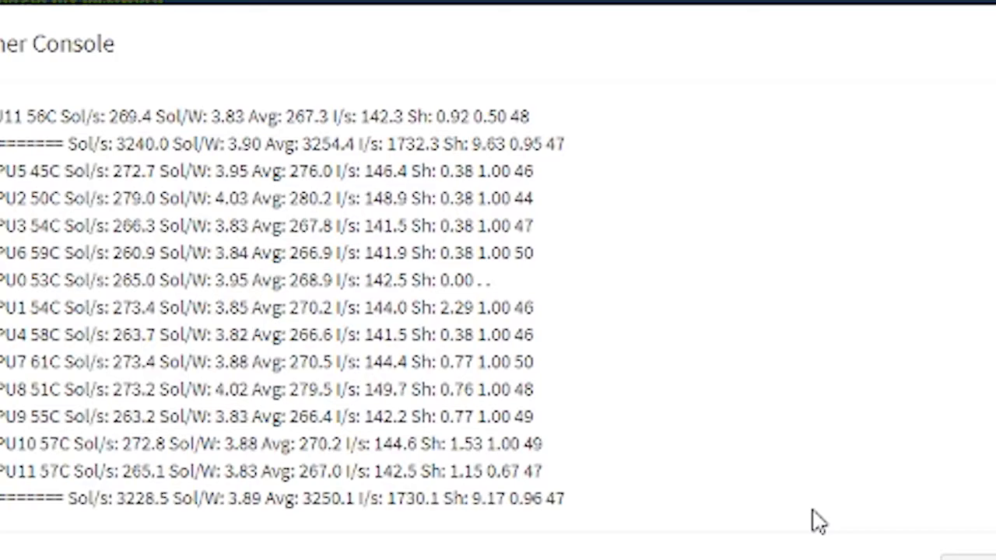
pyautogui.hotkey('ctrl', 'Tab')
pyautogui.click(825, 269)
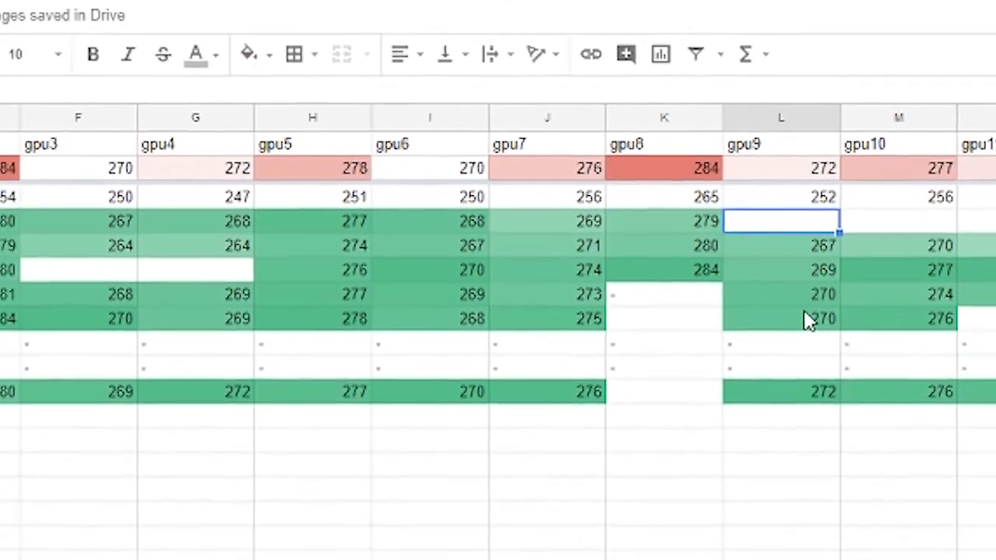
pyautogui.write('266')
pyautogui.press('Return')
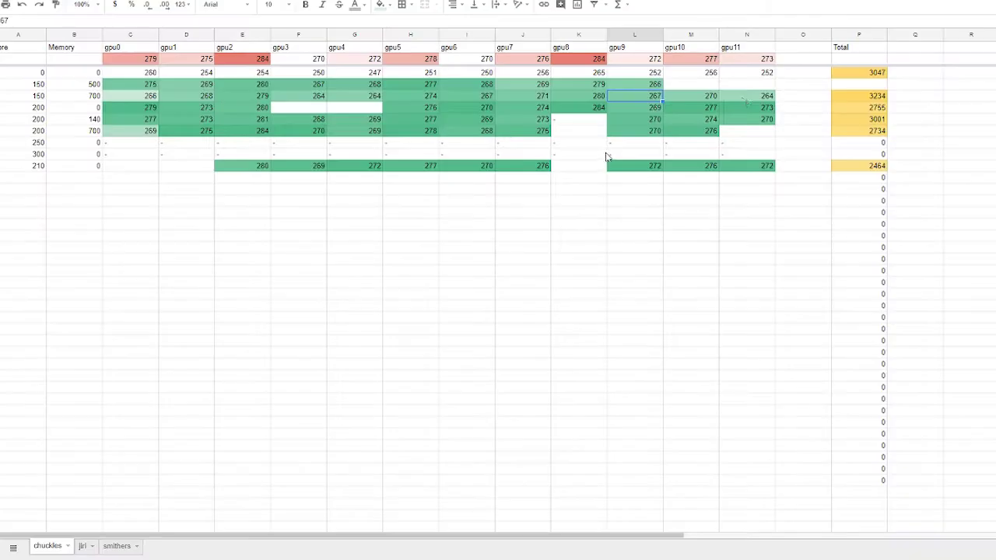
# - Record the average hash rates 270 for gpu10 and 267 for gpu11 in the 150/500 row
pyautogui.click(699, 84)
pyautogui.write('270')
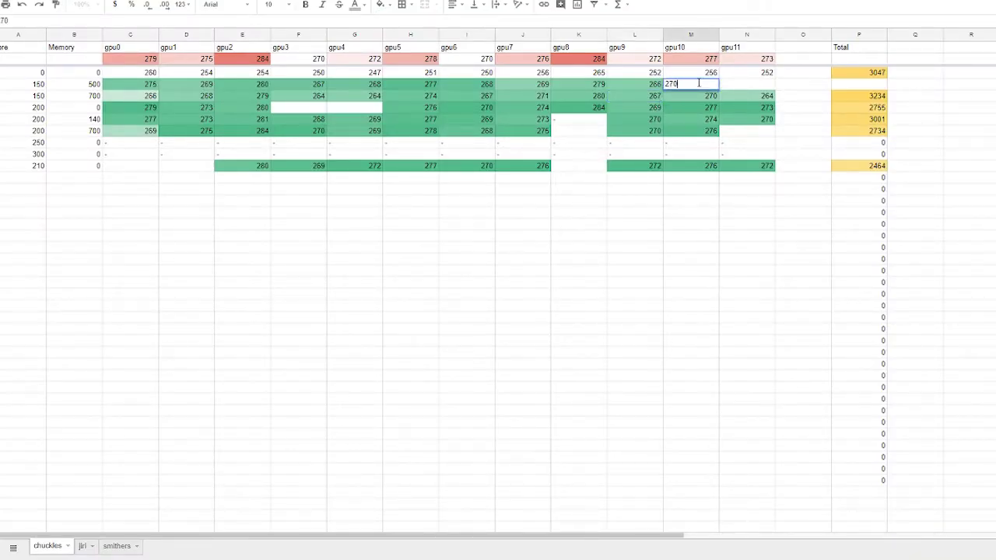
pyautogui.press('Tab')
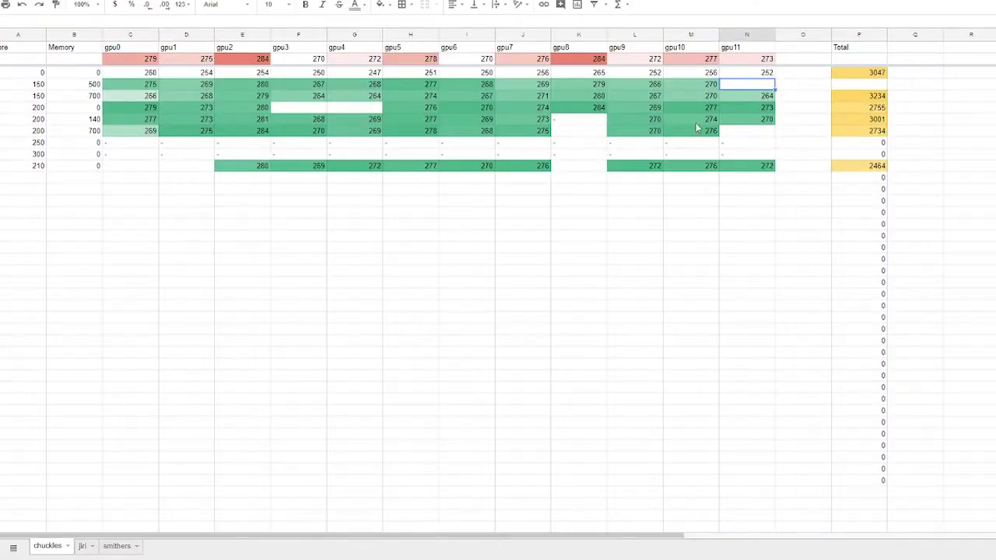
pyautogui.write('267')
pyautogui.press('Return')
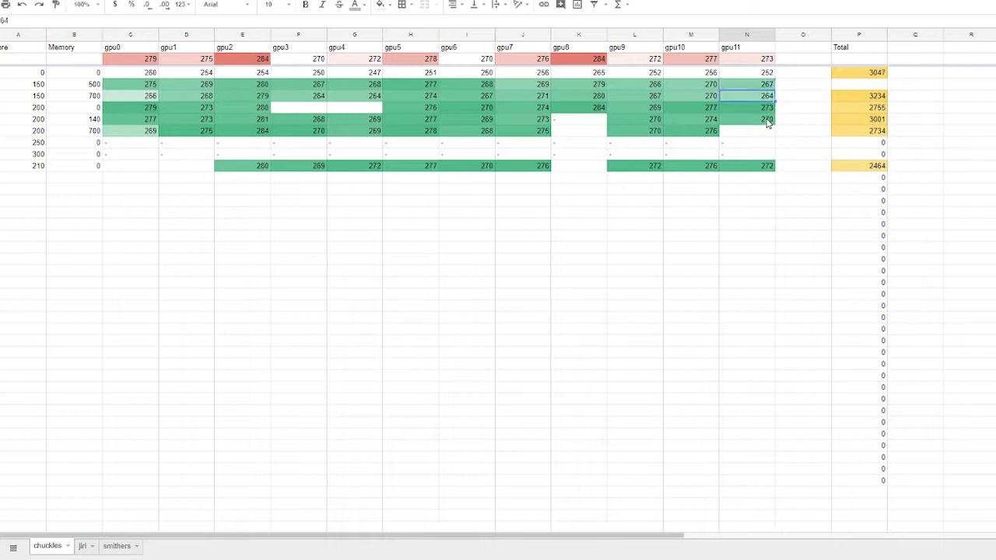
# - Fill the Total cell of the 150/500 row with the sum of C4:N4, matching the other totals
pyautogui.click(864, 129)
pyautogui.click(853, 87)
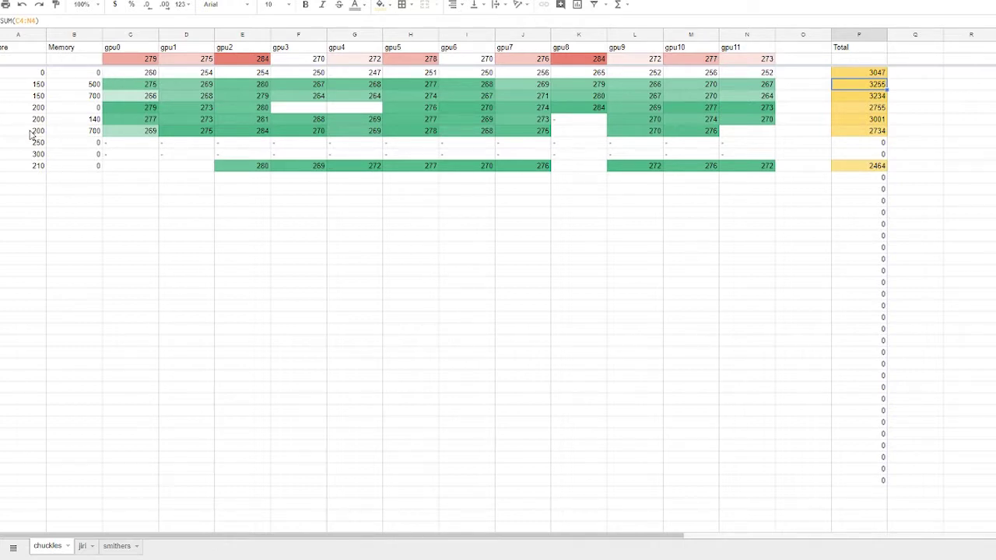
# - Compare the totals of the 150/700 and 200/140 rows and check gpu0's best hash rate in row 2
pyautogui.click(37, 95)
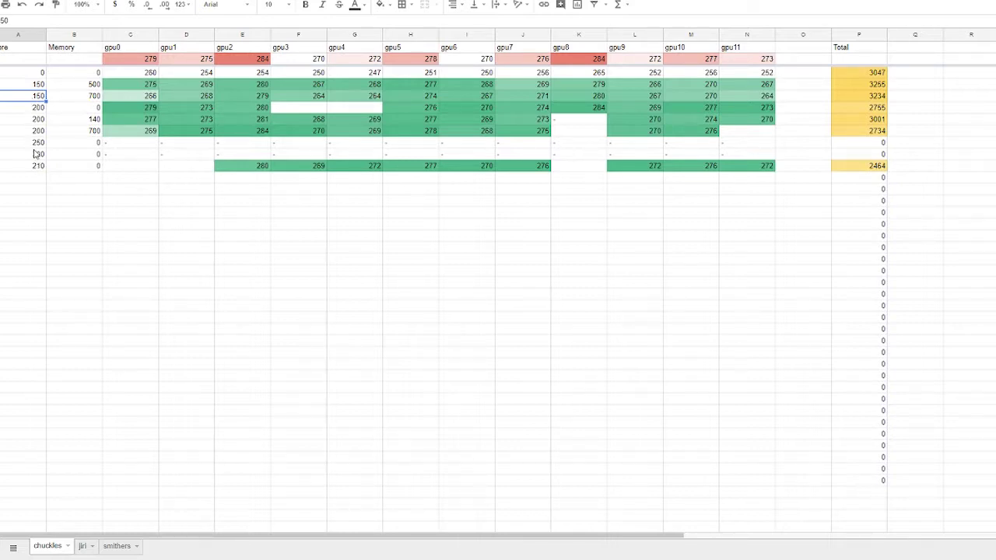
pyautogui.click(94, 119)
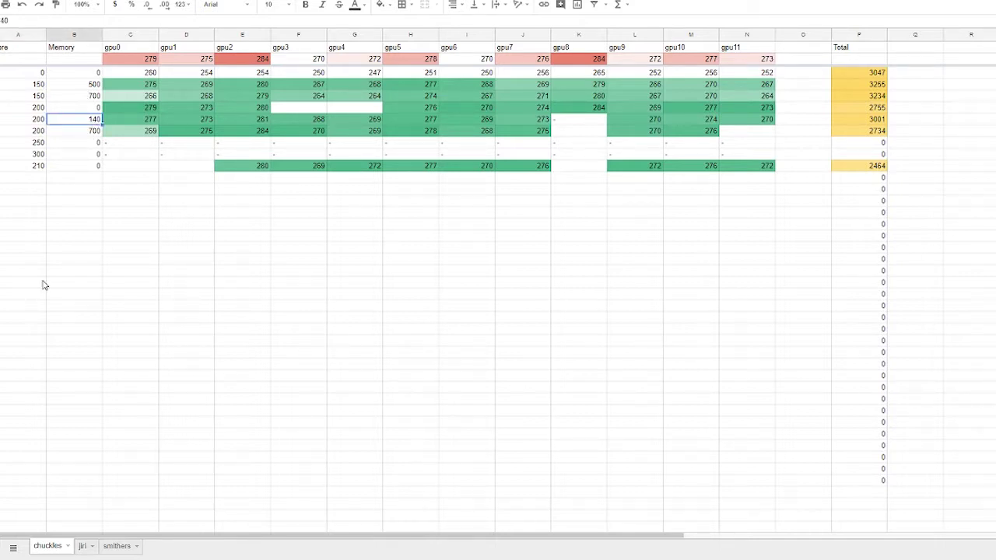
pyautogui.click(876, 120)
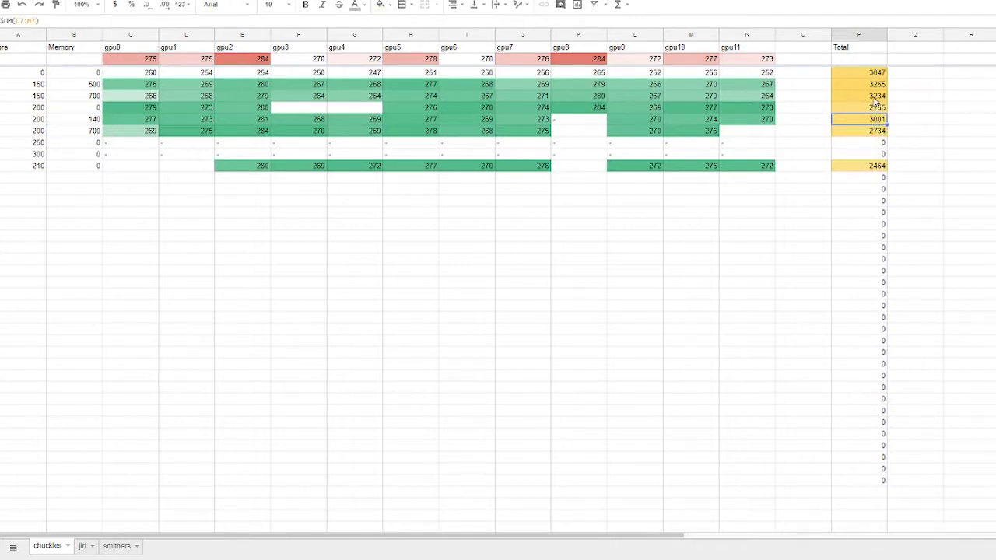
pyautogui.click(876, 95)
pyautogui.click(130, 58)
pyautogui.click(113, 293)
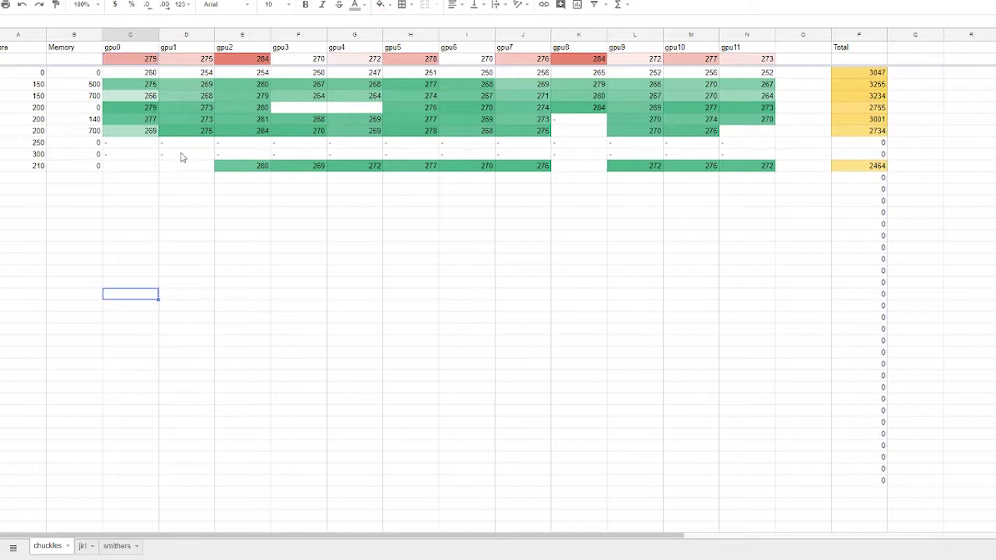
pyautogui.click(134, 60)
# - Label cell B18 "Memory Setting" and cell B17 "Core Setting" below the results table
pyautogui.click(83, 249)
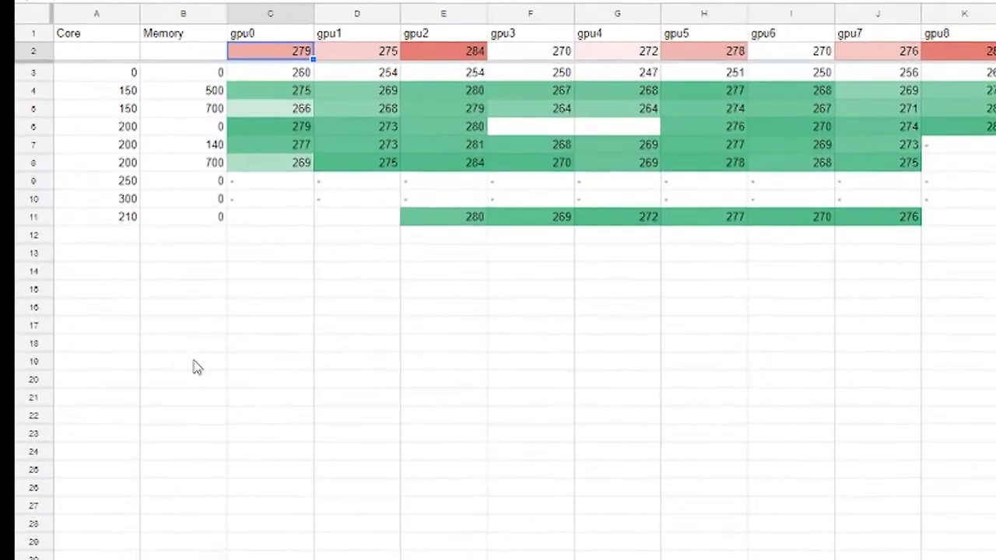
pyautogui.write('Memory Setting')
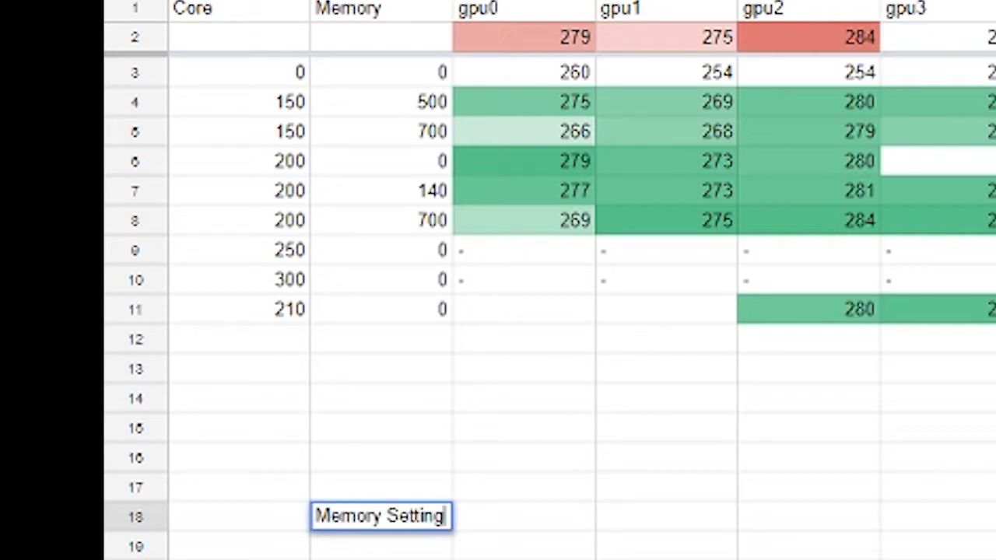
pyautogui.press('Return')
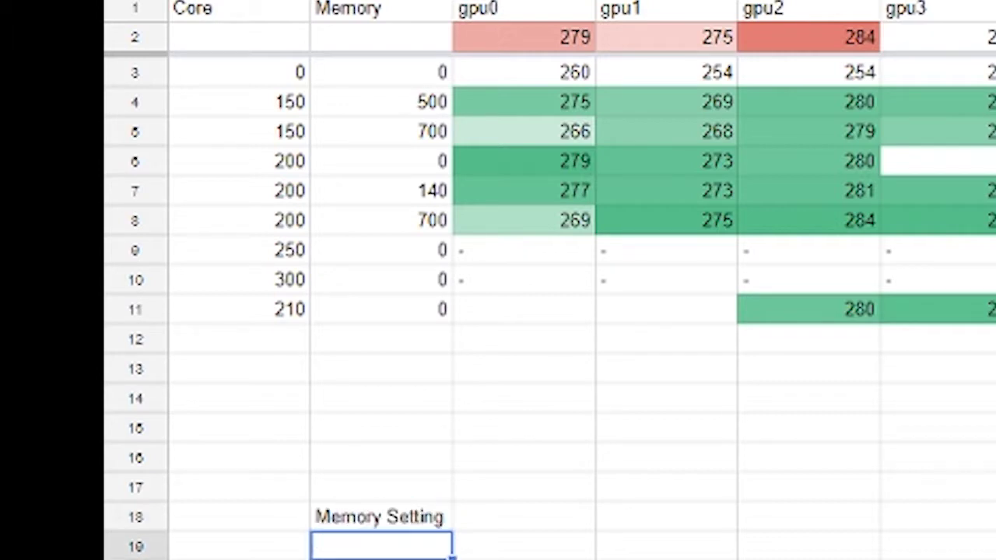
pyautogui.click(380, 486)
pyautogui.write('Core S')
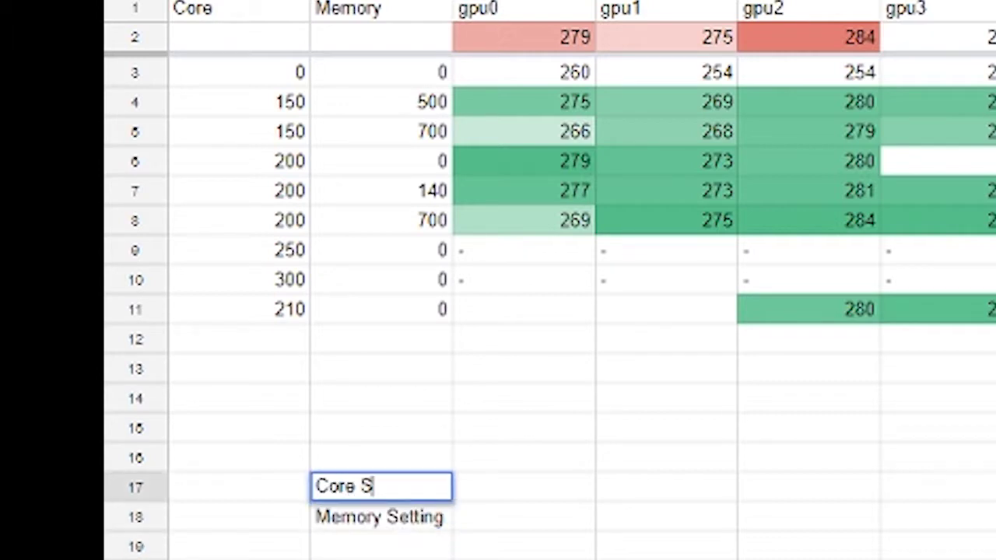
pyautogui.write('etting')
pyautogui.press('Tab')
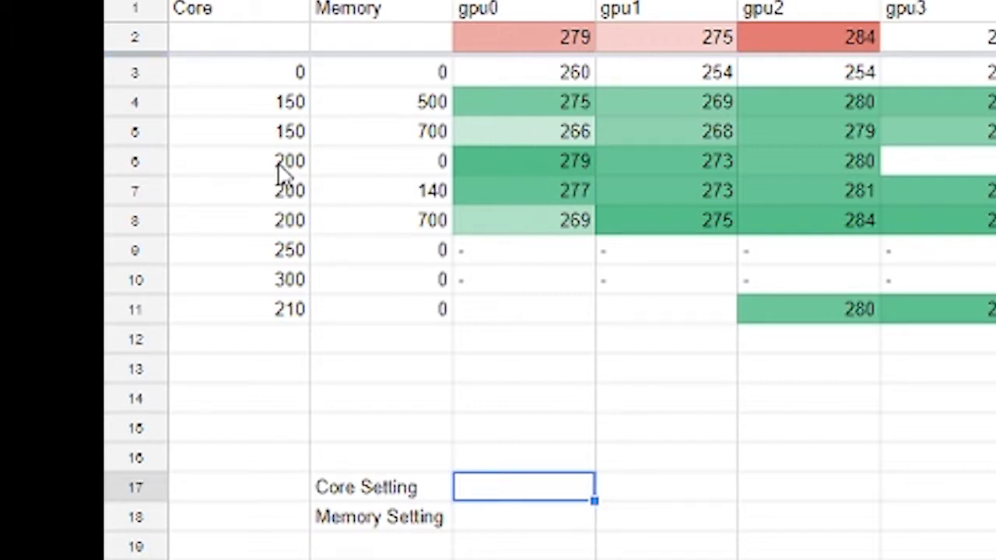
# - Enter 200 as gpu0's core setting in cell C17
pyautogui.write('200')
pyautogui.press('Tab')
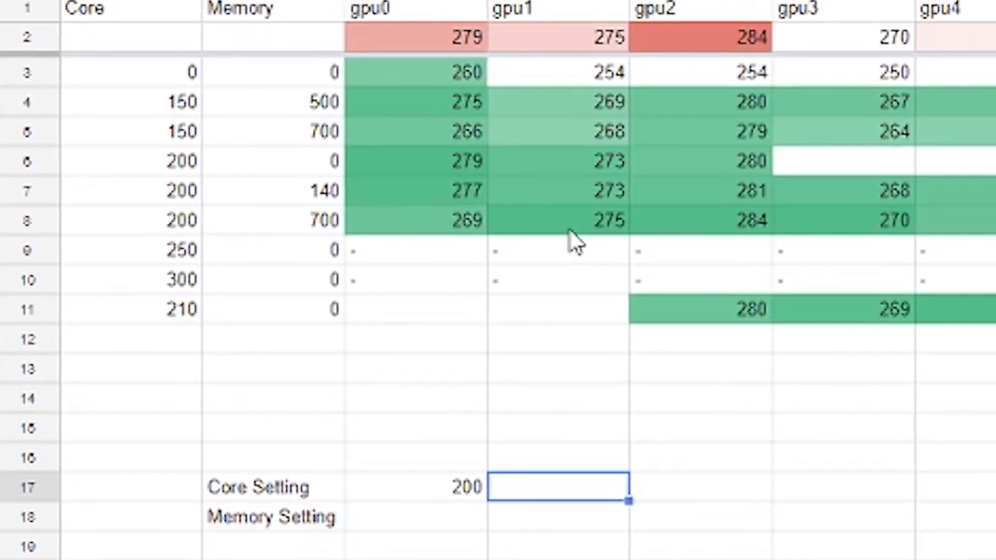
# - Enter 200 as the core setting for gpu1, gpu2 and gpu3 in row 17
pyautogui.write('200')
pyautogui.press('Tab')
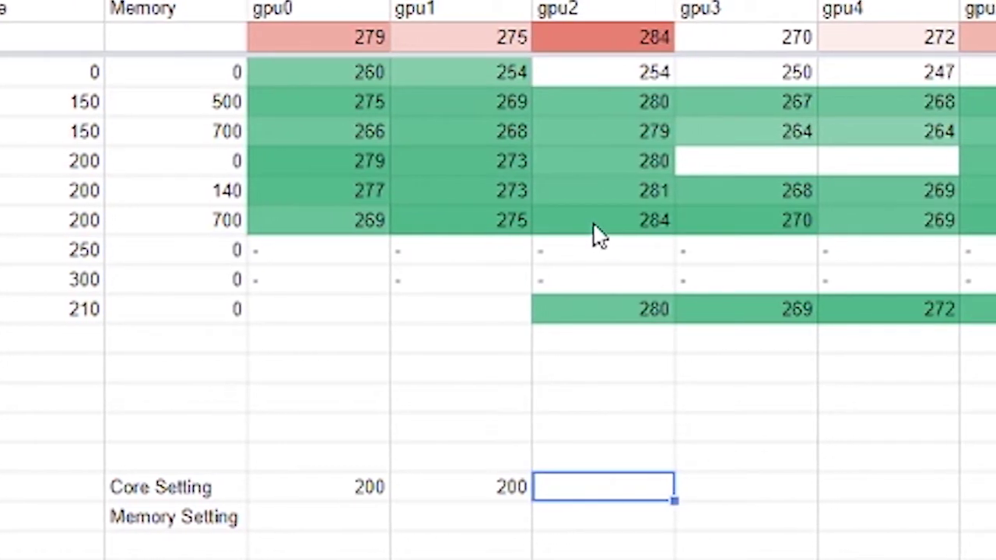
pyautogui.write('200')
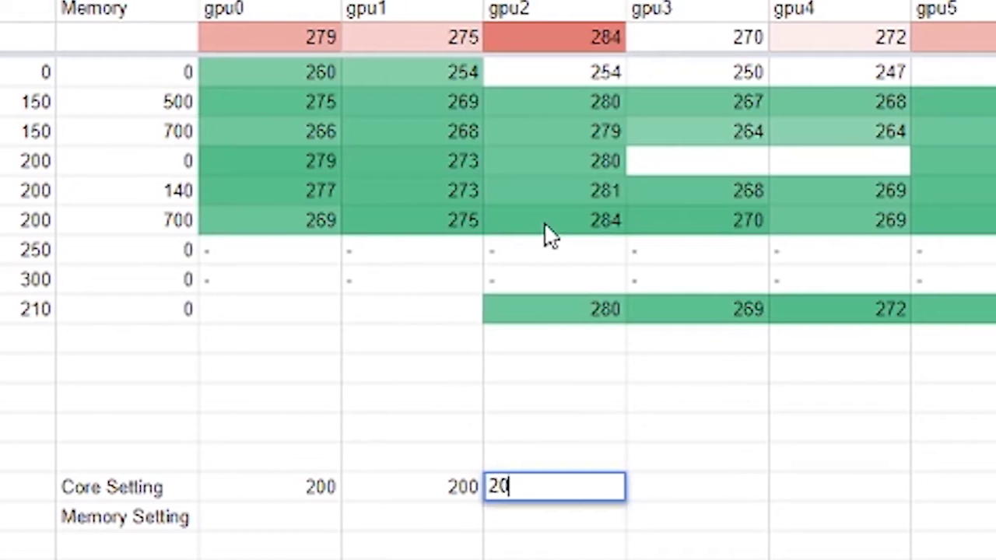
pyautogui.press('Tab')
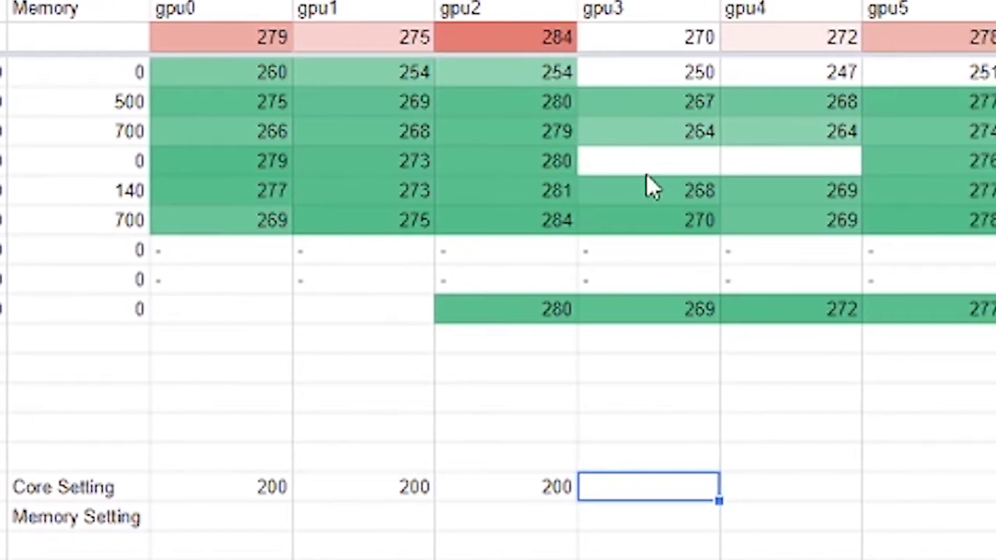
pyautogui.write('200')
pyautogui.press('Tab')
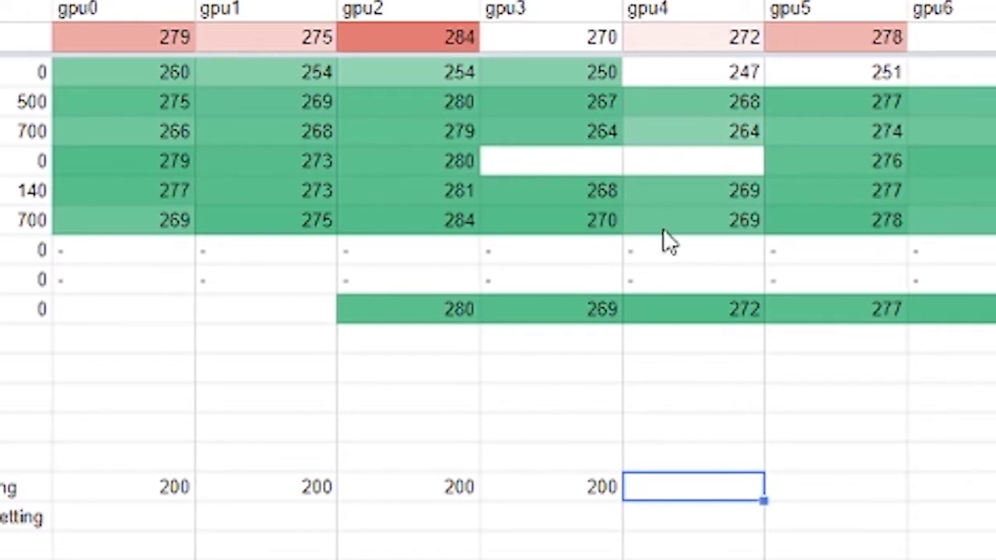
# - Enter the row 17 core settings: 210 for gpu4, 200 for gpu5 and 200 for gpu6
pyautogui.write('210')
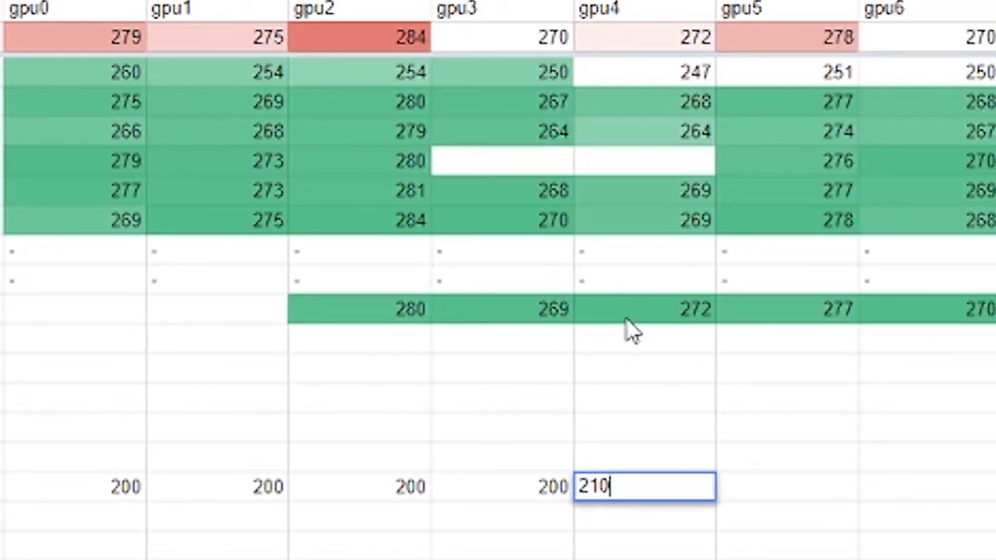
pyautogui.press('Tab')
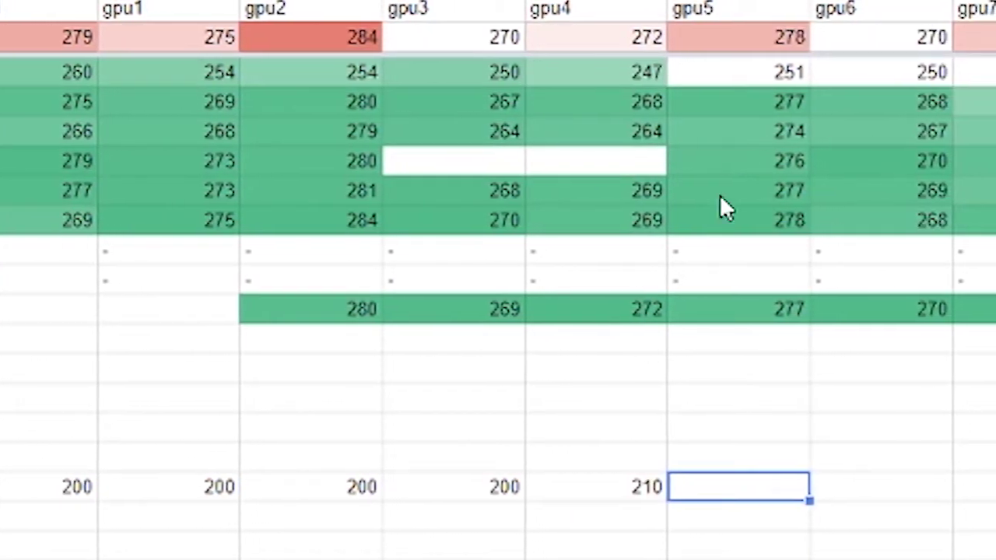
pyautogui.write('200')
pyautogui.press('Tab')
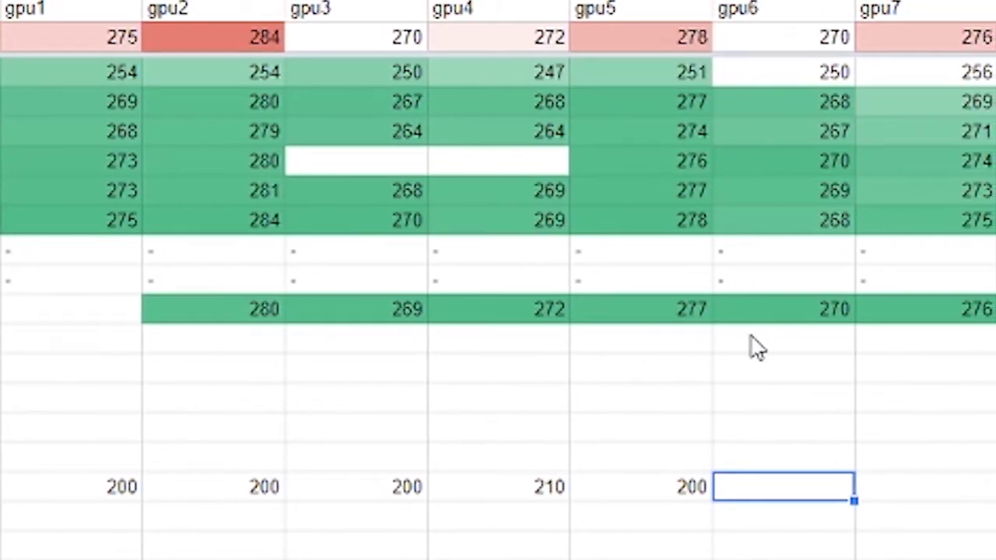
pyautogui.write('21')
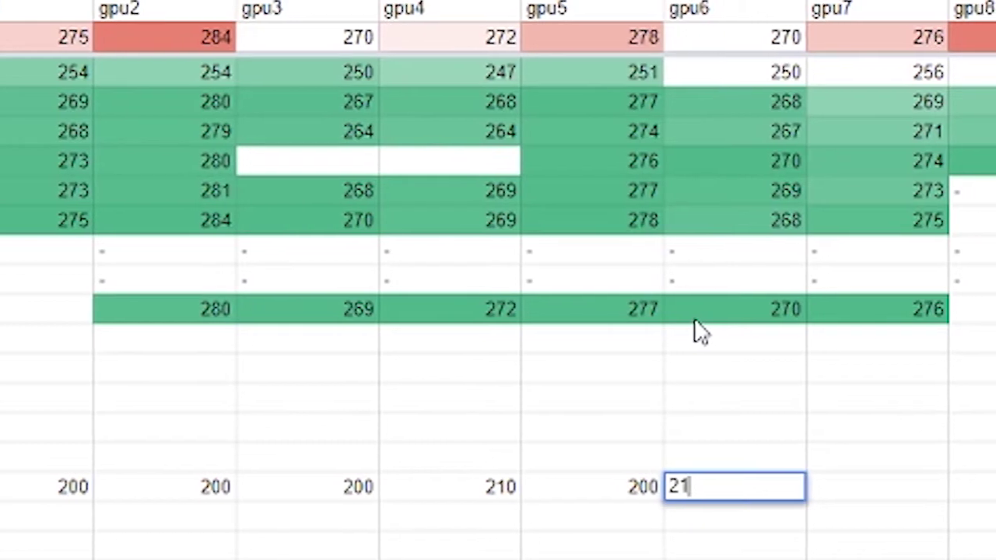
pyautogui.press('BackSpace')
pyautogui.press('BackSpace')
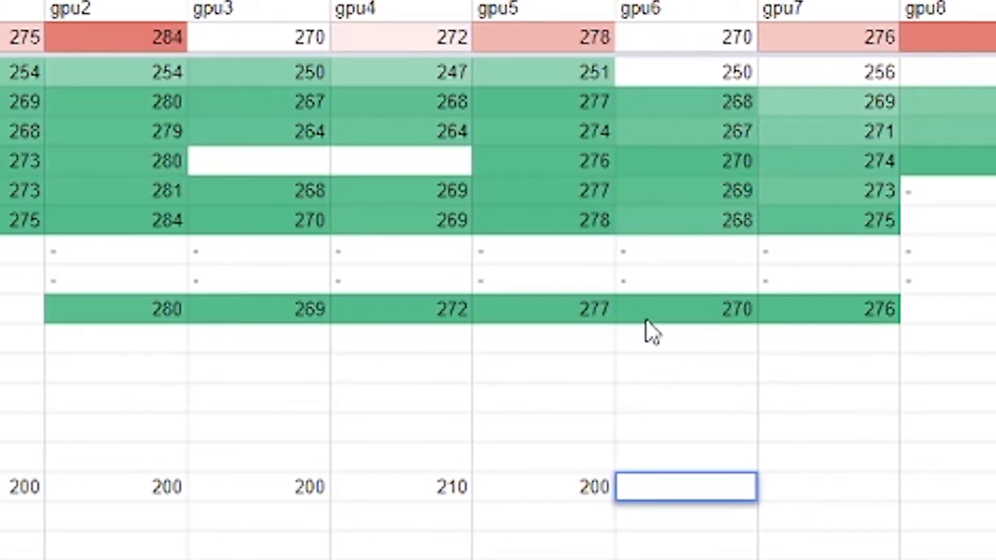
pyautogui.write('200')
pyautogui.press('Tab')
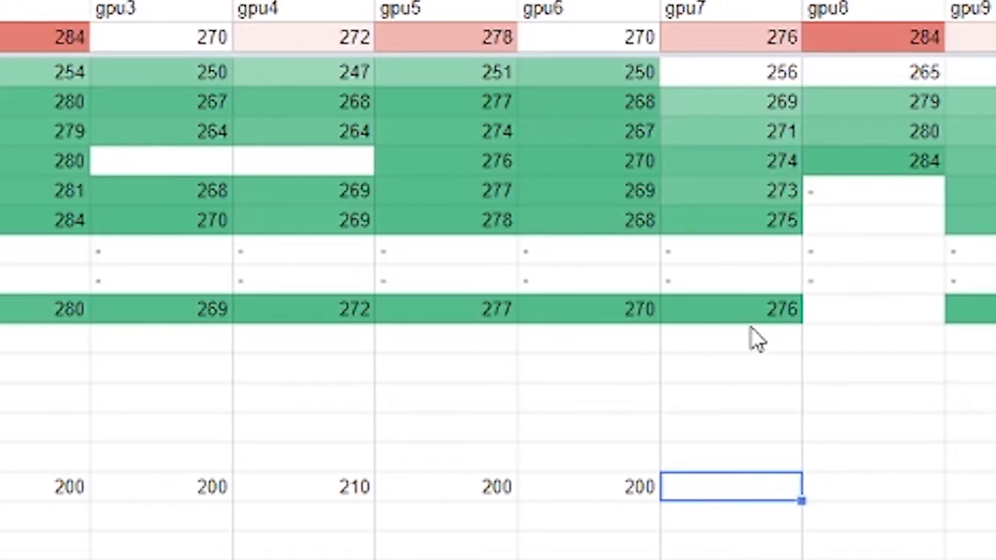
# - Enter the row 17 core settings: 210 for gpu7, 200 for gpu8, 210 for gpu9 and 200 for gpu10
pyautogui.write('210')
pyautogui.press('Tab')
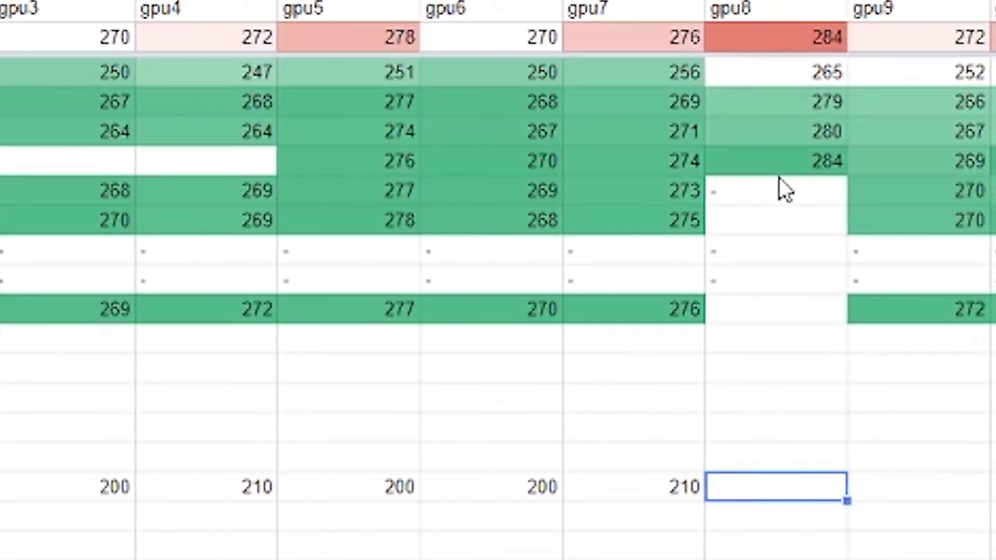
pyautogui.write('200')
pyautogui.press('Tab')
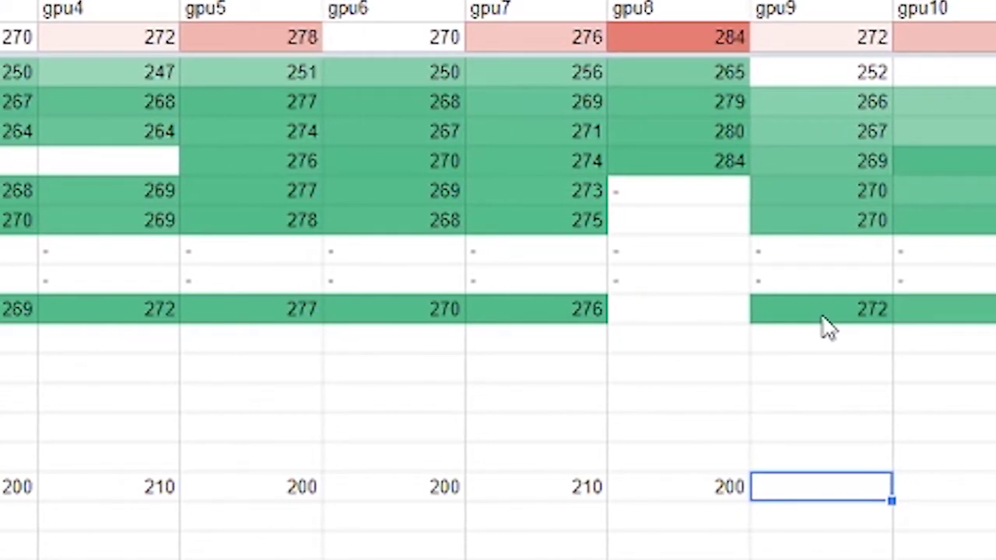
pyautogui.write('210')
pyautogui.press('Tab')
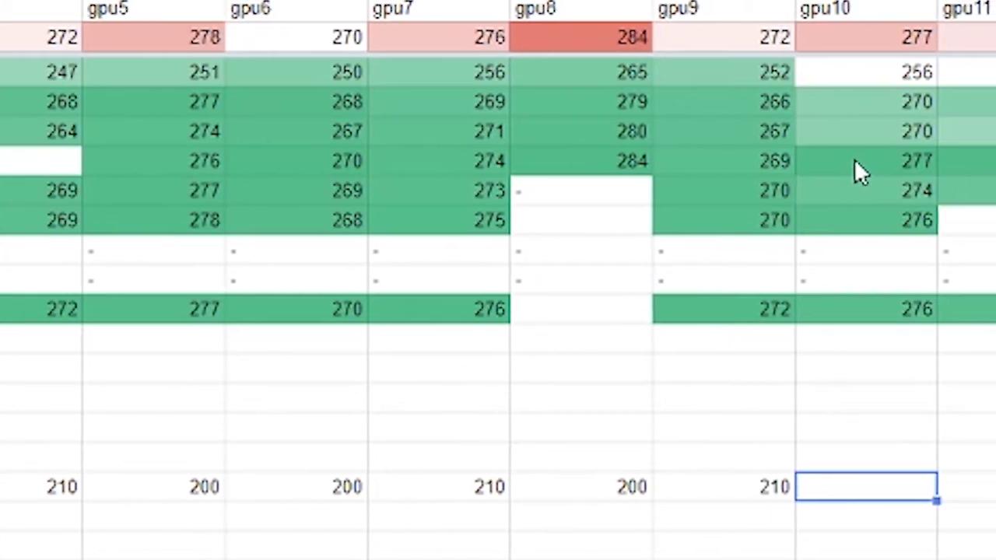
pyautogui.write('200')
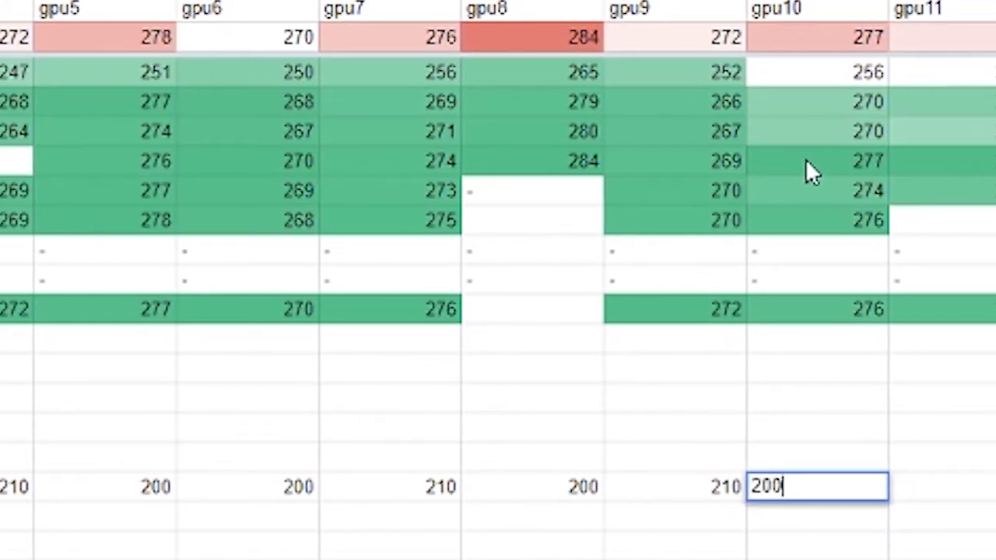
pyautogui.press('Tab')
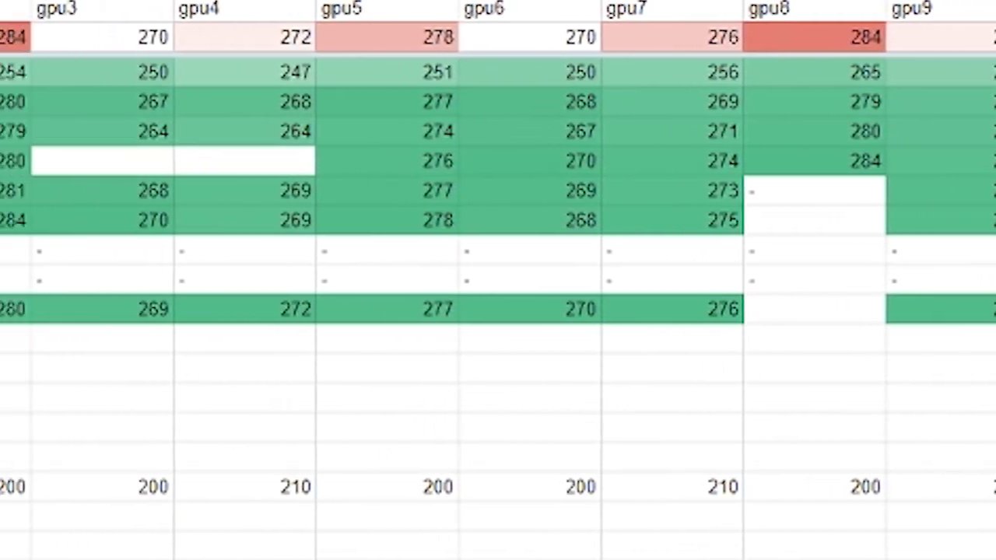
# - Fill in the Memory Setting row with 0 for gpu0 and 700 for gpu1, gpu2 and gpu3
pyautogui.click(27, 519)
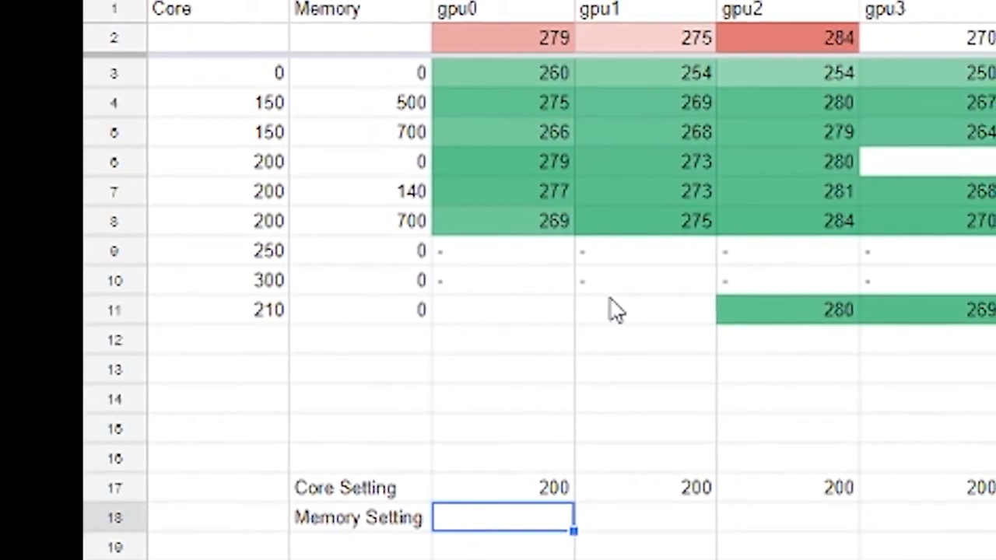
pyautogui.write('0')
pyautogui.press('Tab')
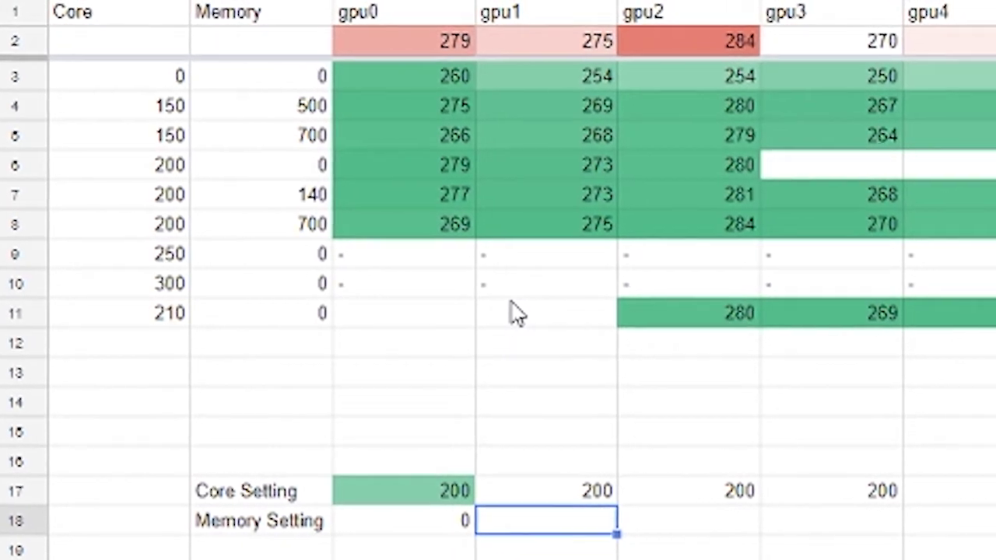
pyautogui.write('700')
pyautogui.press('Tab')
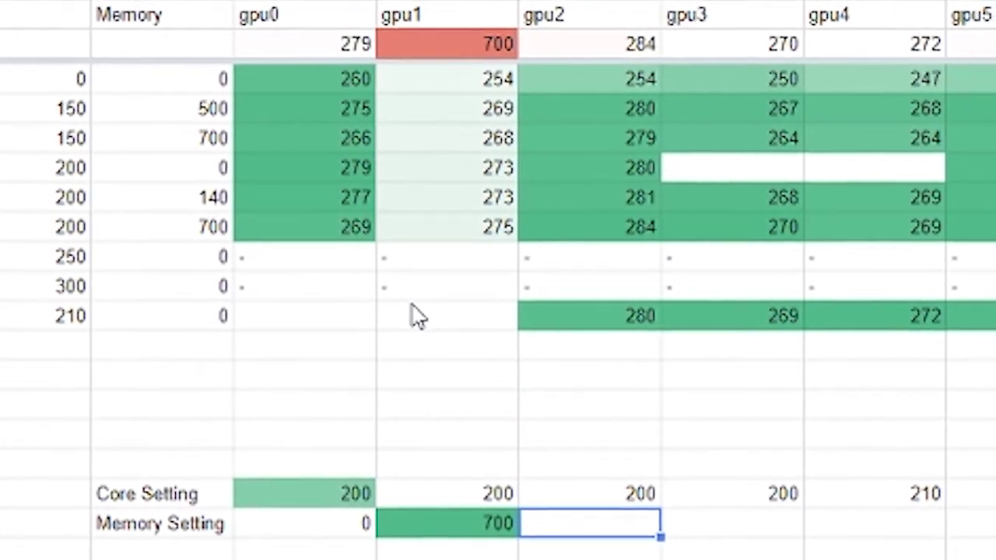
pyautogui.write('700')
pyautogui.press('Return')
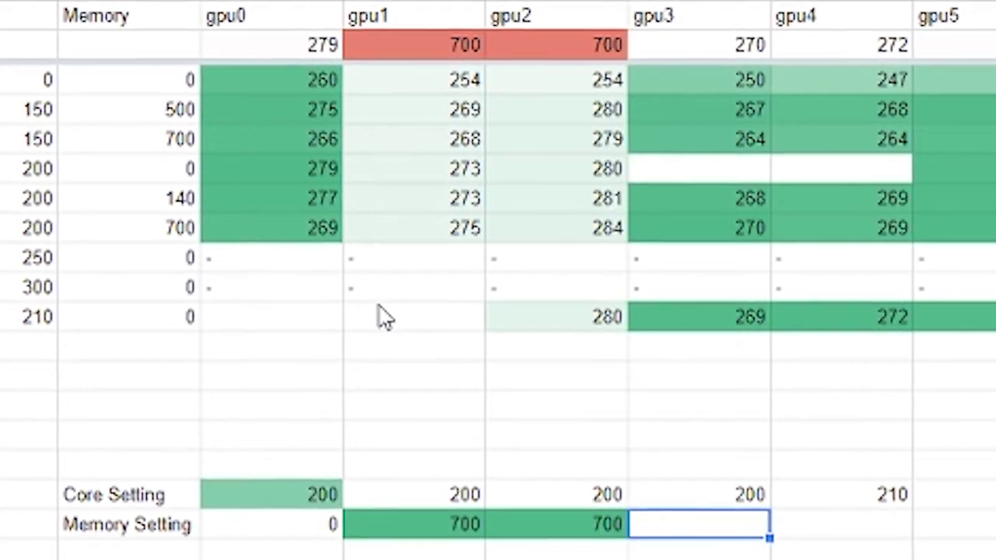
pyautogui.write('700')
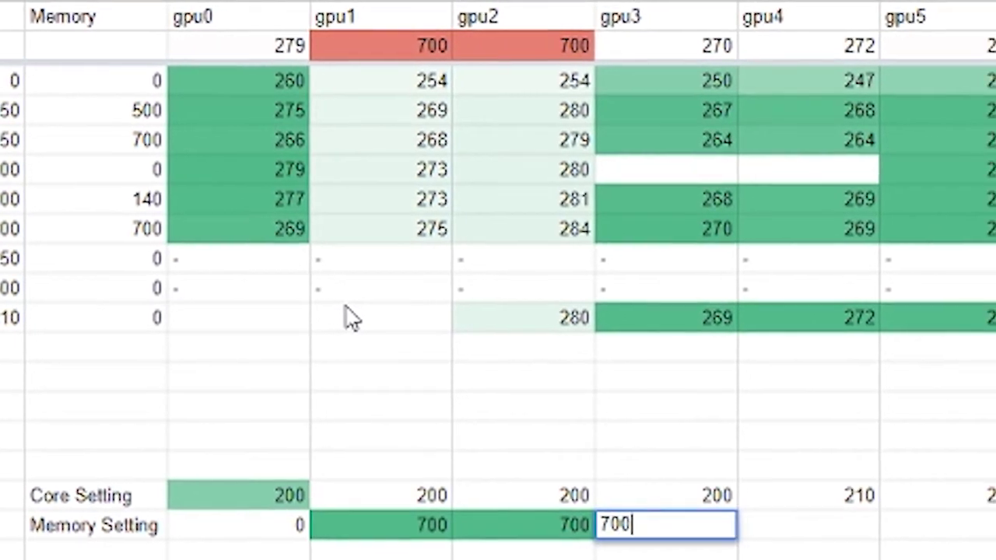
pyautogui.press('Return')
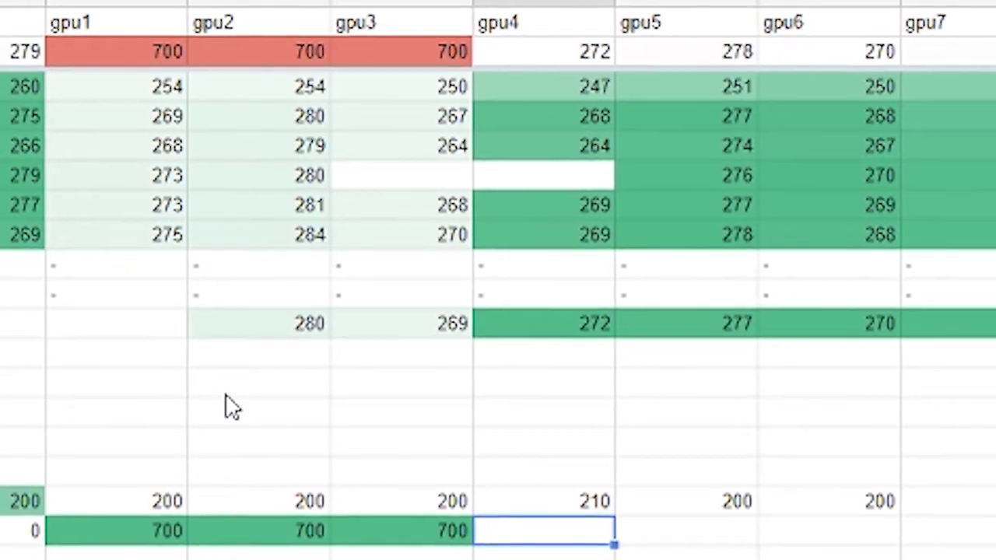
# - Enter the row 18 memory settings: 0 for gpu4, 700 for gpu5 and 0 for gpu6
pyautogui.write('0')
pyautogui.press('Tab')
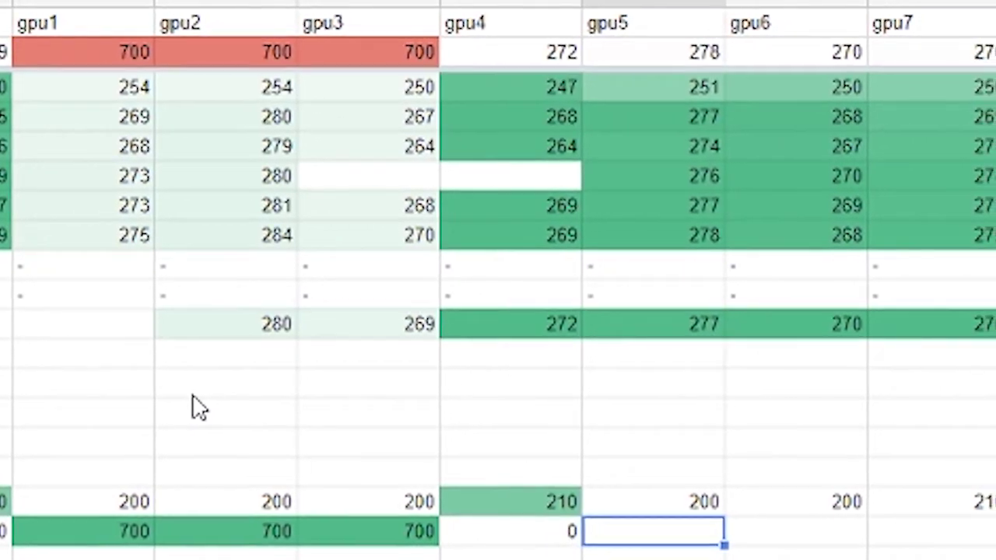
pyautogui.write('700')
pyautogui.press('Tab')
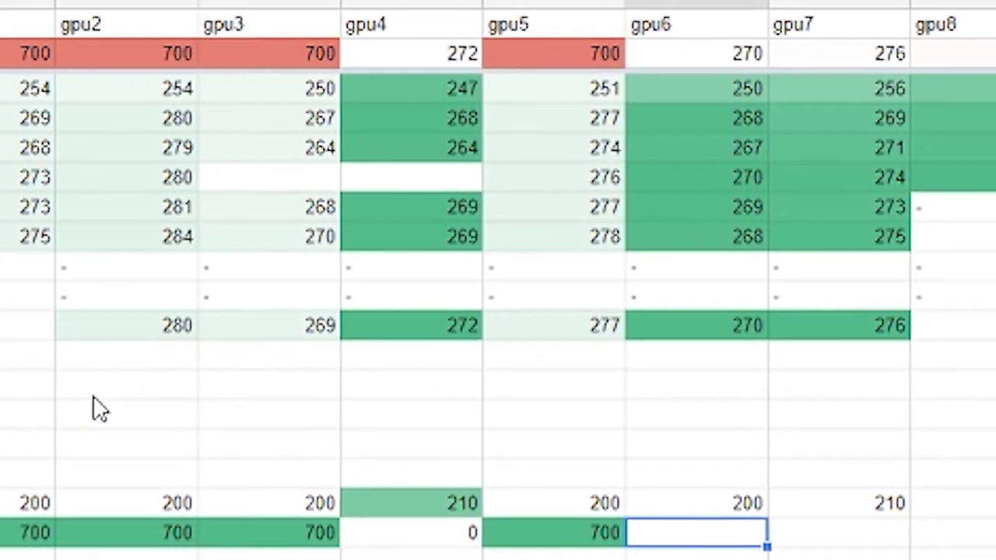
pyautogui.write('0')
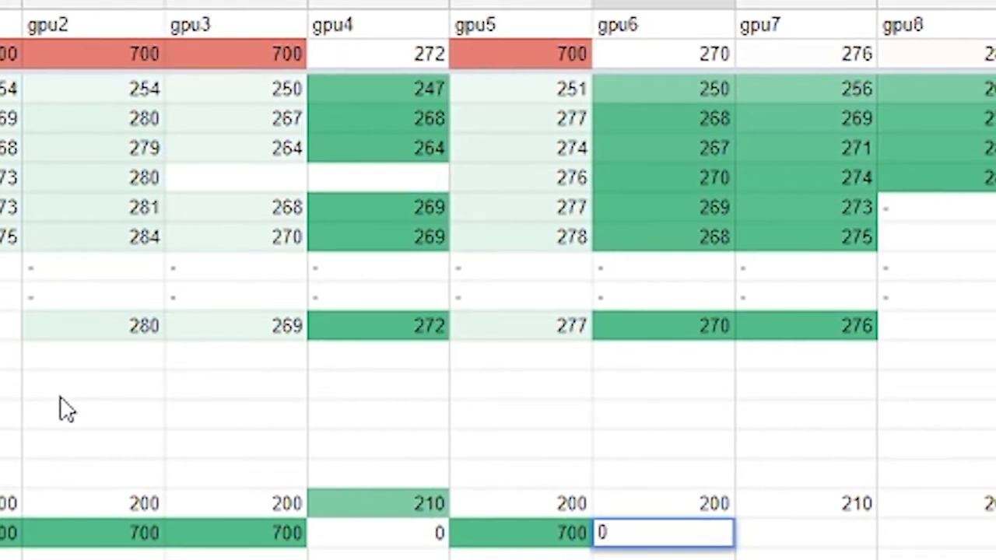
pyautogui.press('Tab')
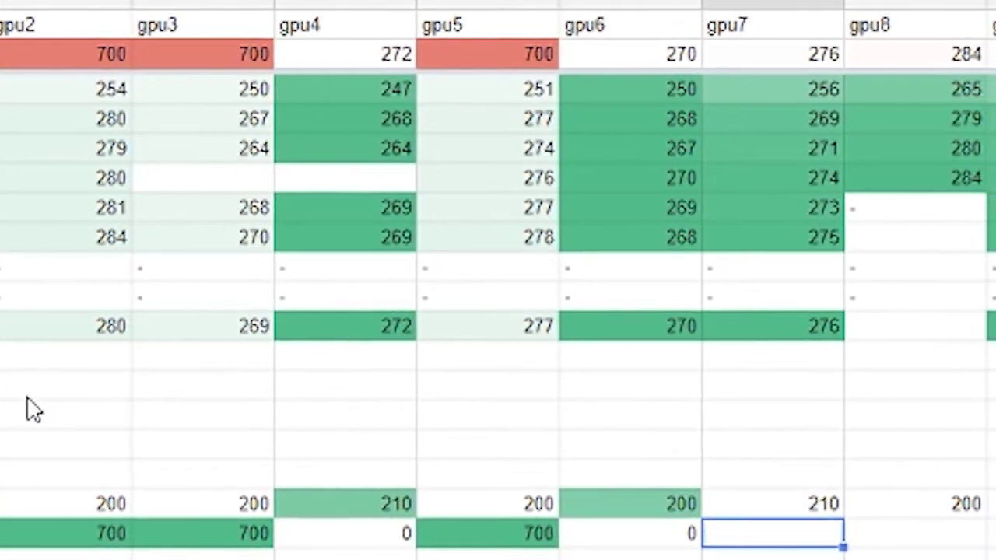
# - Enter 0 as the memory setting for gpu7 through gpu11 in row 18
pyautogui.write('0')
pyautogui.press('Tab')
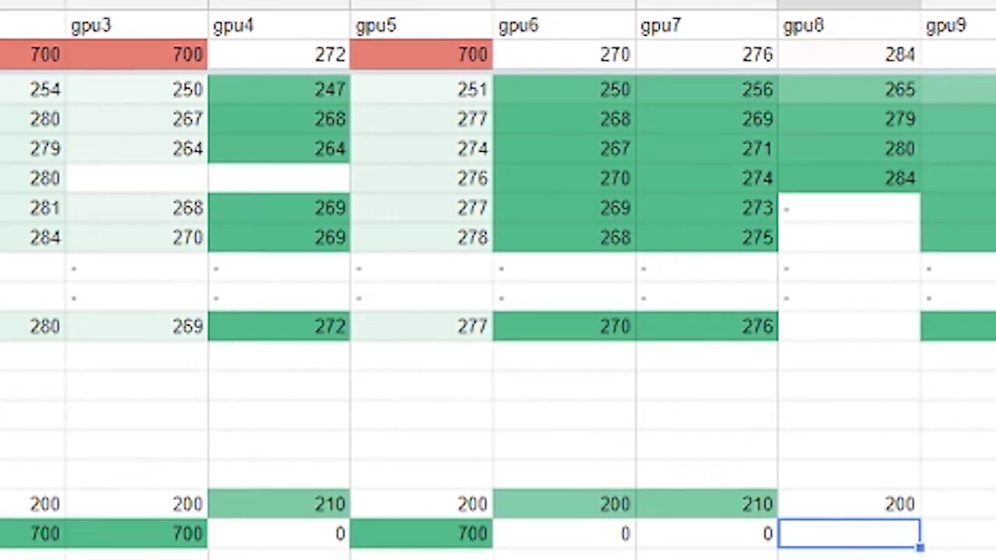
pyautogui.write('0')
pyautogui.press('Tab')
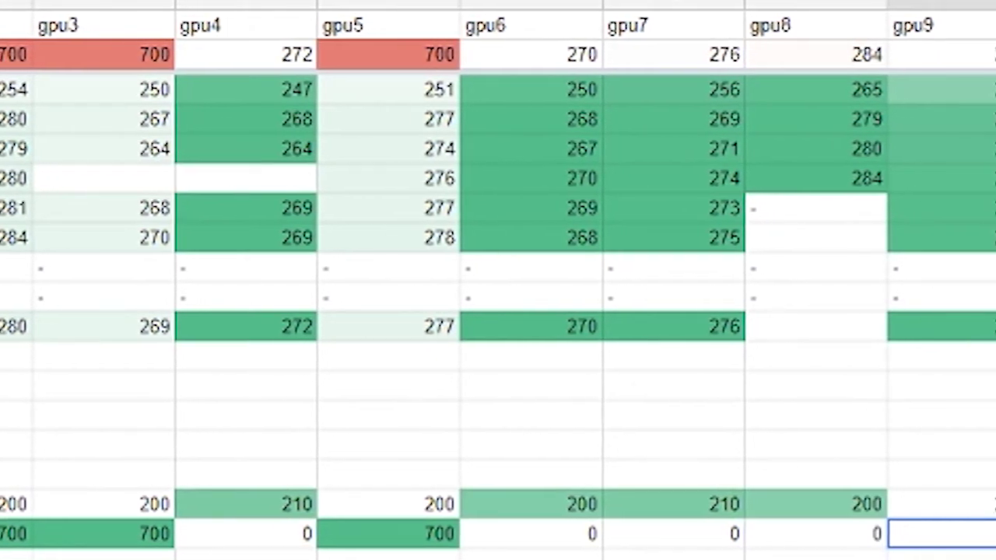
pyautogui.write('0')
pyautogui.press('Tab')
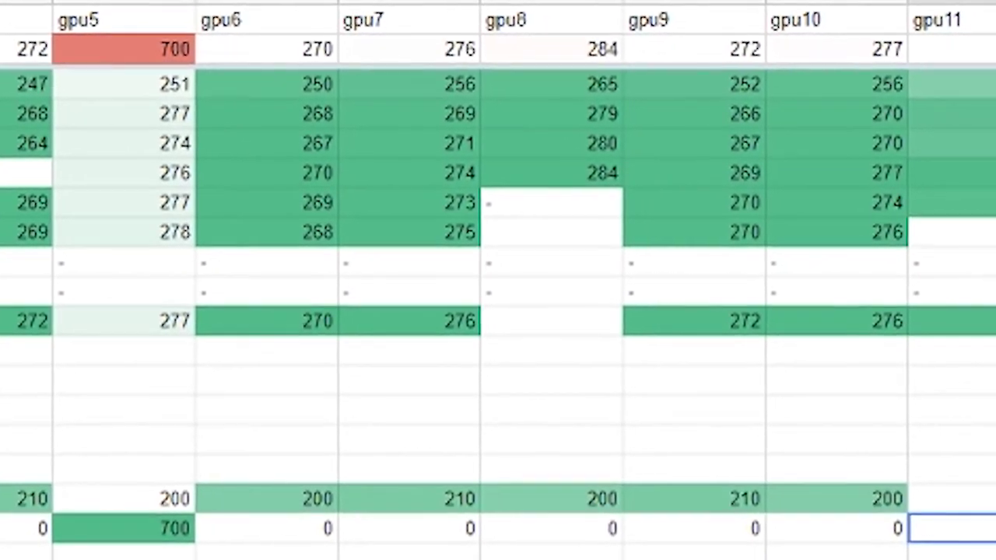
pyautogui.write('0')
pyautogui.press('Return')
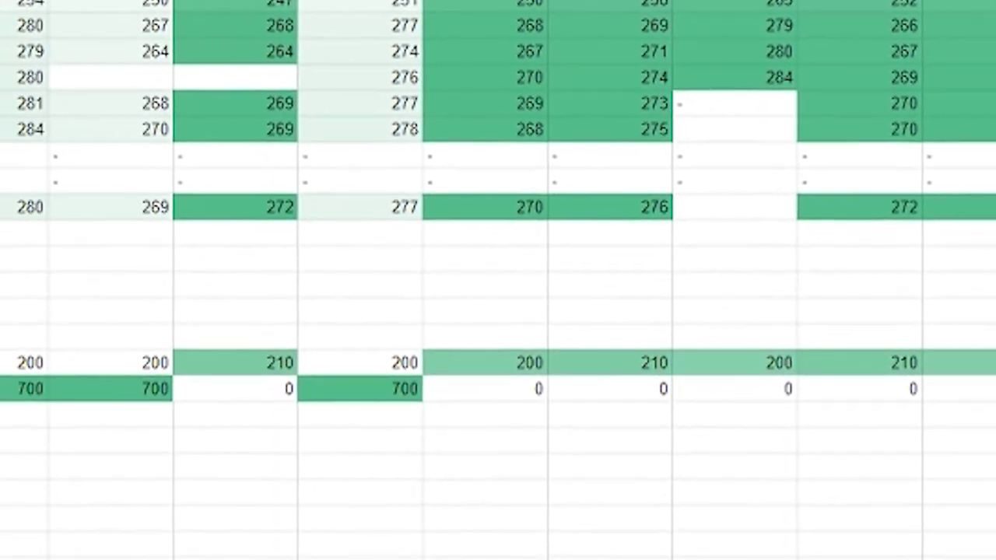
# - List all core settings comma-separated in cell D21 as 200,200,200,200,210,200,200,210,200,210,200,200
pyautogui.write('200,200,200,200')
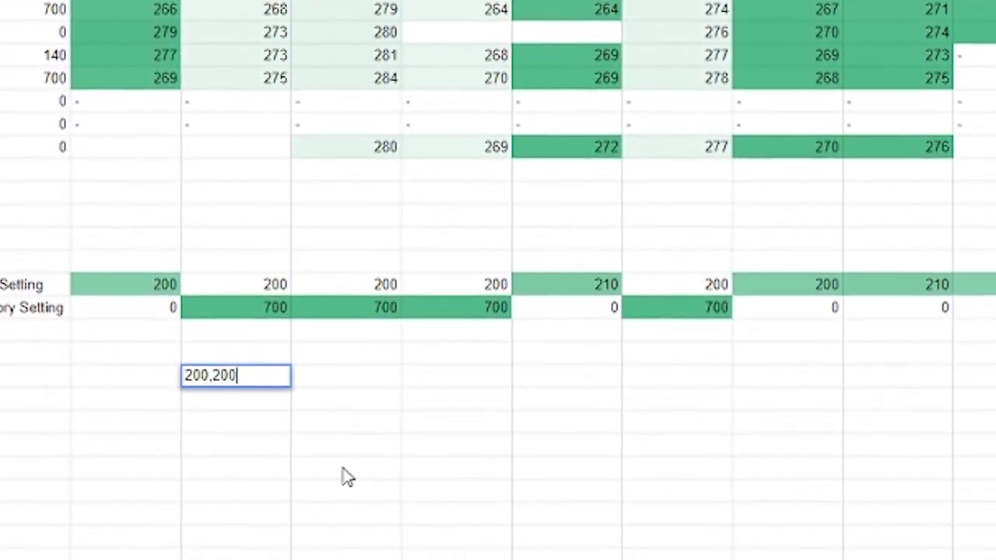
pyautogui.write(',2')
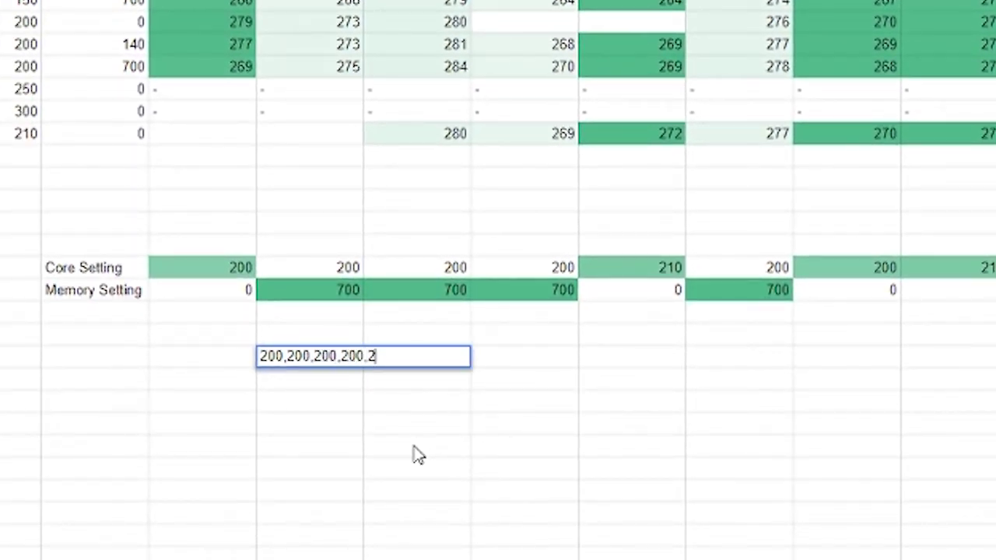
pyautogui.write('10,200,')
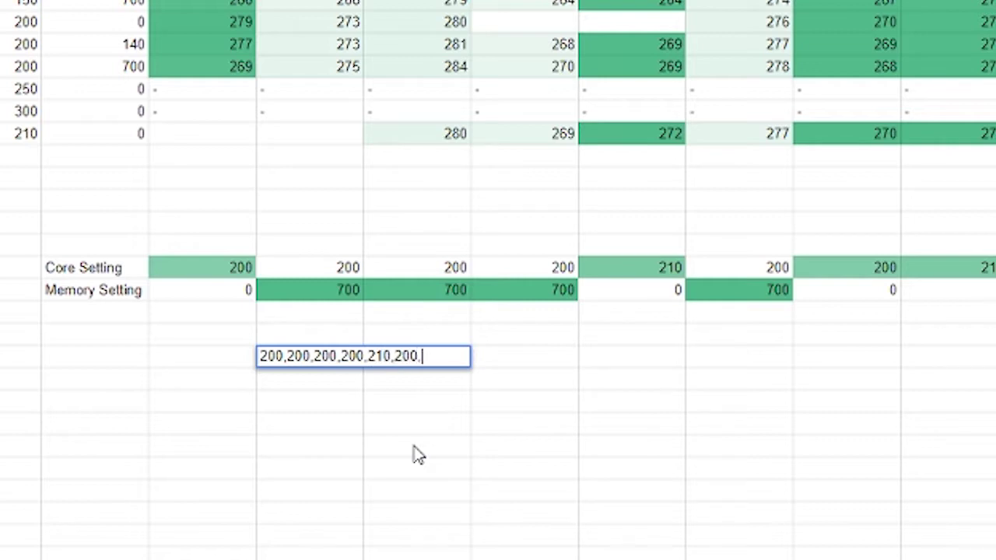
pyautogui.write('200,210,20')
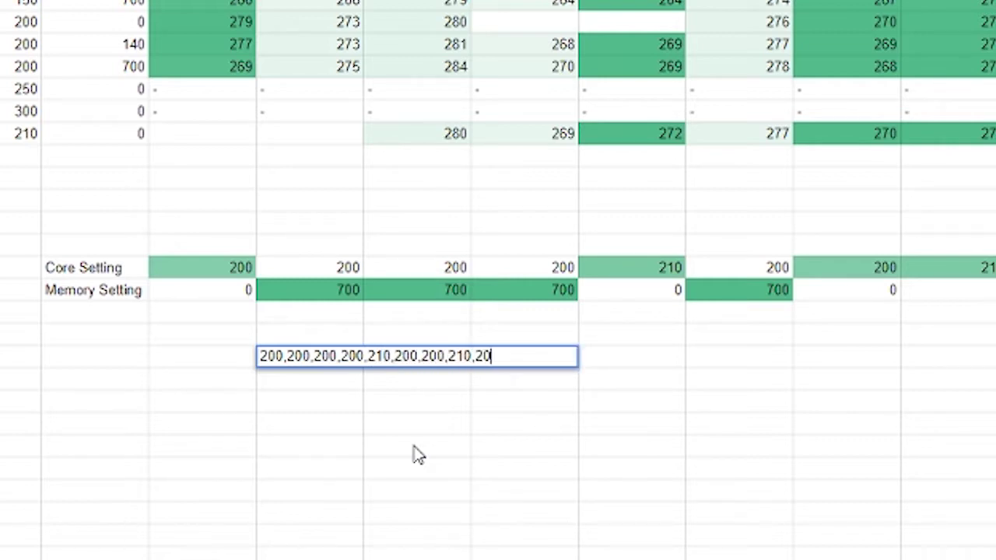
pyautogui.write('0,210,200,200')
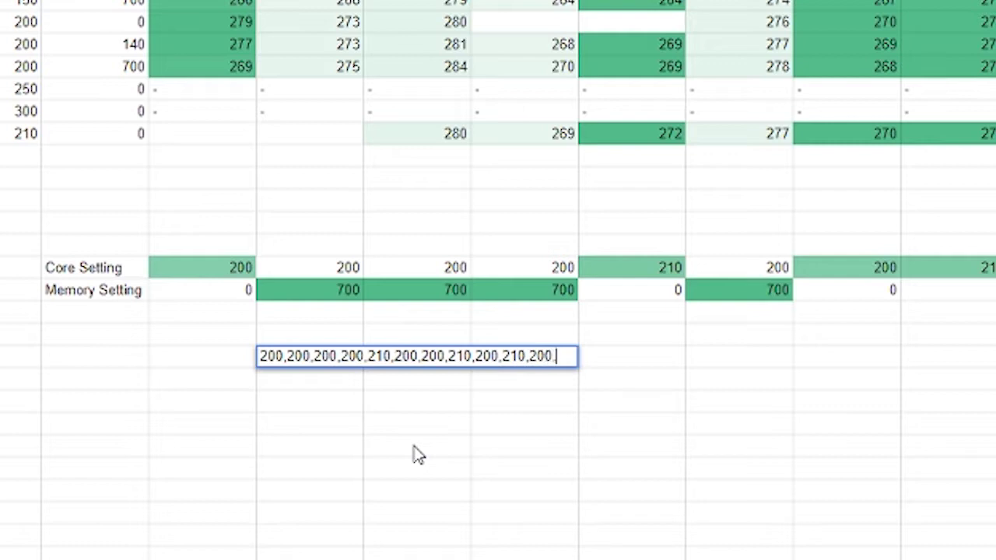
pyautogui.press('Return')
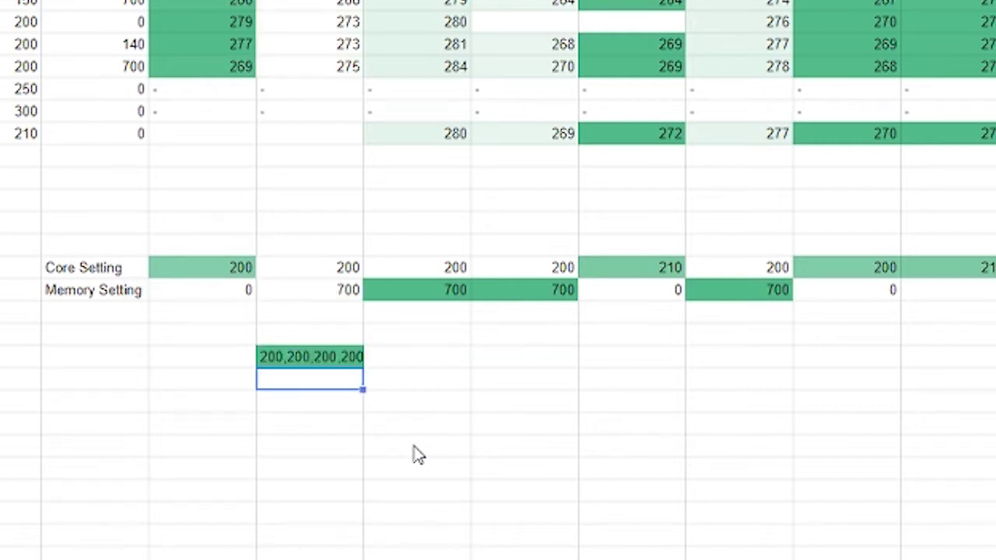
# - List all memory settings comma-separated in cell D22 as 0,700,700,700,0,700,0,0,0,0,0,0
pyautogui.write('0,70')
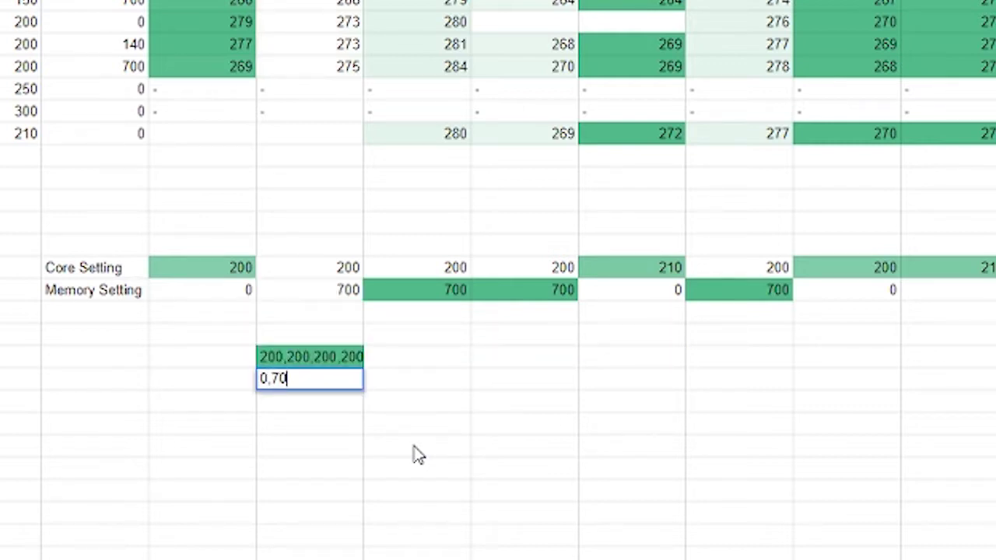
pyautogui.write('0,700,700')
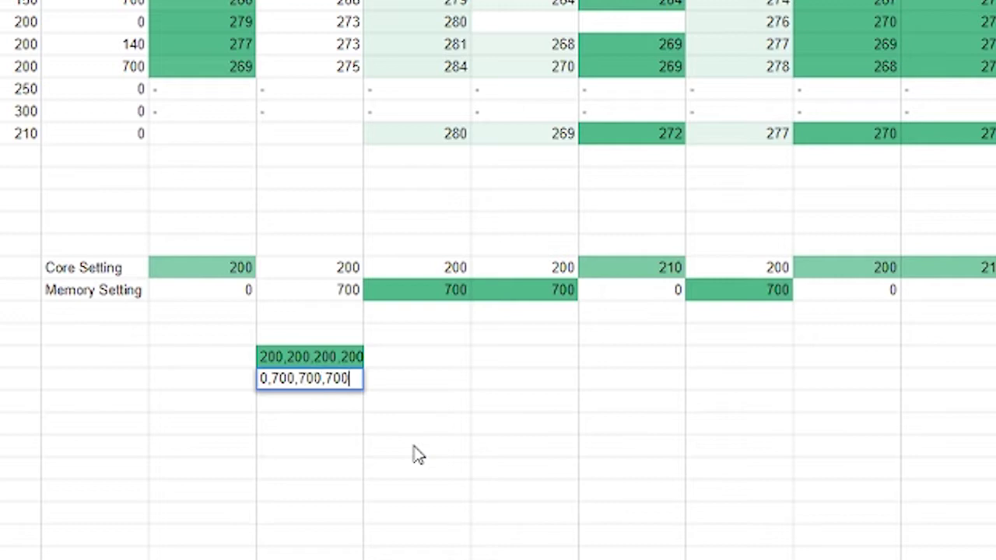
pyautogui.write(',0,700,')
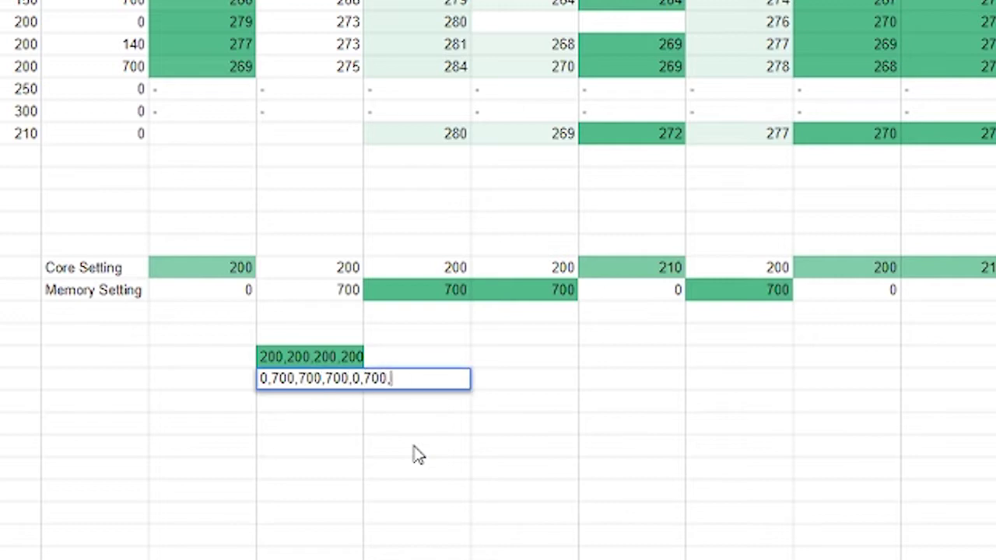
pyautogui.write('0,0,0,0,0,0')
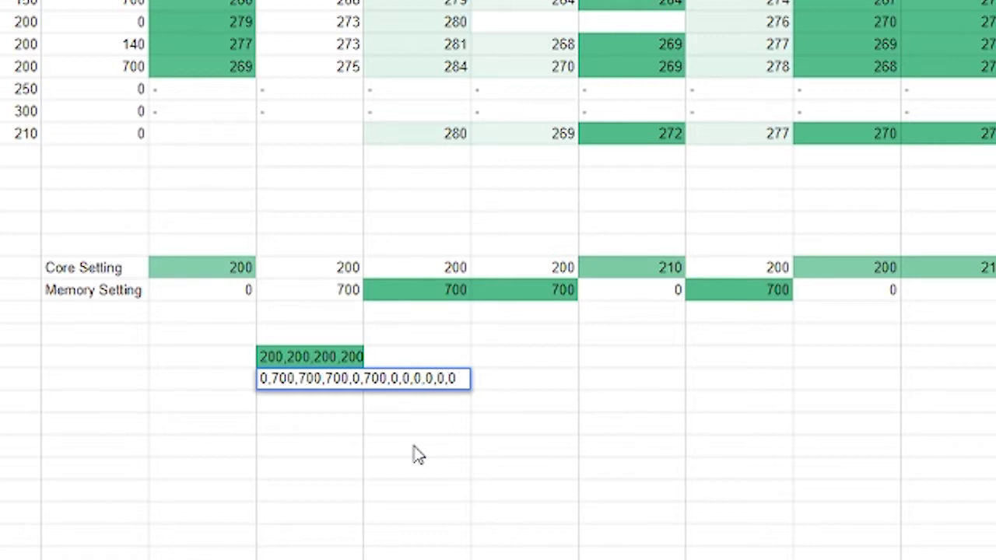
pyautogui.click(417, 453)
# - Copy the core settings list from D21 and replace the Core MHz value with it in SimpleMining's Overclocking dialog
pyautogui.click(292, 342)
pyautogui.click(290, 356)
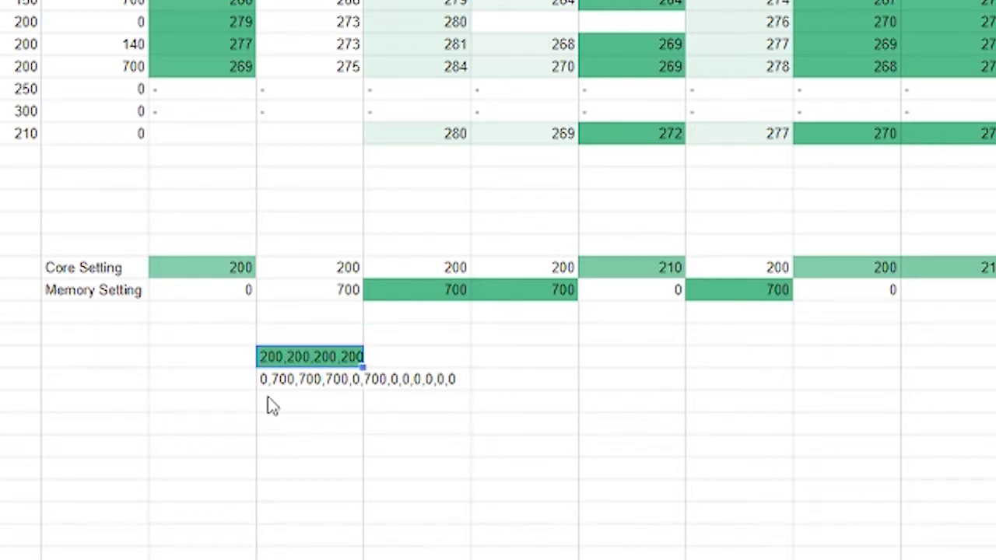
pyautogui.hotkey('ctrl', 'c')
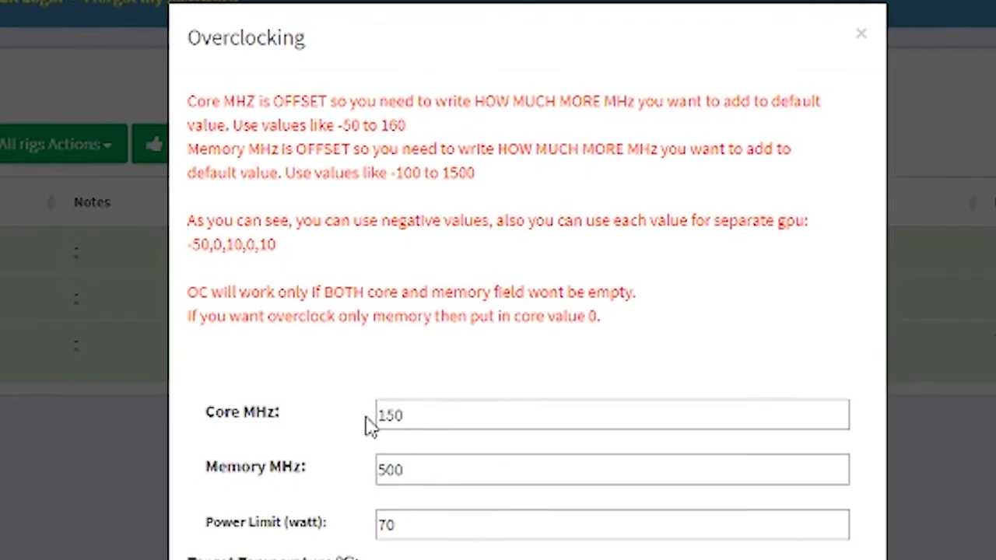
pyautogui.click(412, 397)
pyautogui.hotkey('ctrl', 'a')
pyautogui.hotkey('ctrl', 'v')
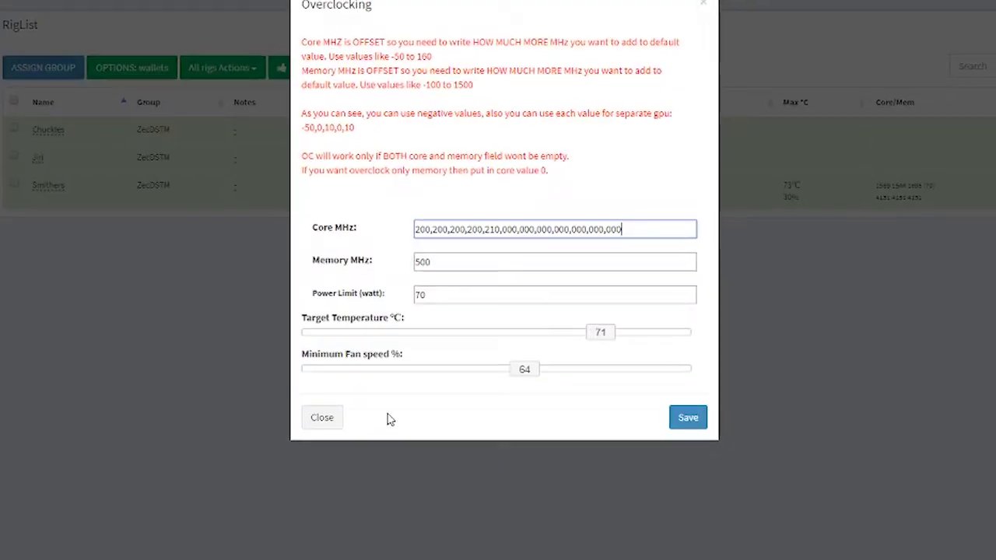
# - Replace the Memory MHz value with the list 0,700,700,700,0,700,0,0,0,0,0,0 and save the overclocking settings
pyautogui.click(460, 244)
pyautogui.hotkey('ctrl', 'a')
pyautogui.hotkey('ctrl', 'v')
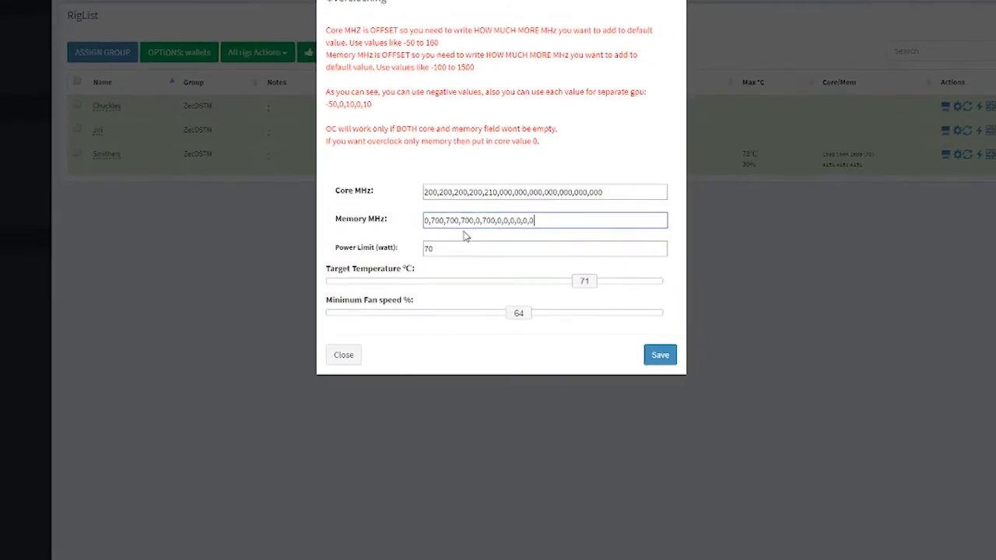
pyautogui.click(645, 323)
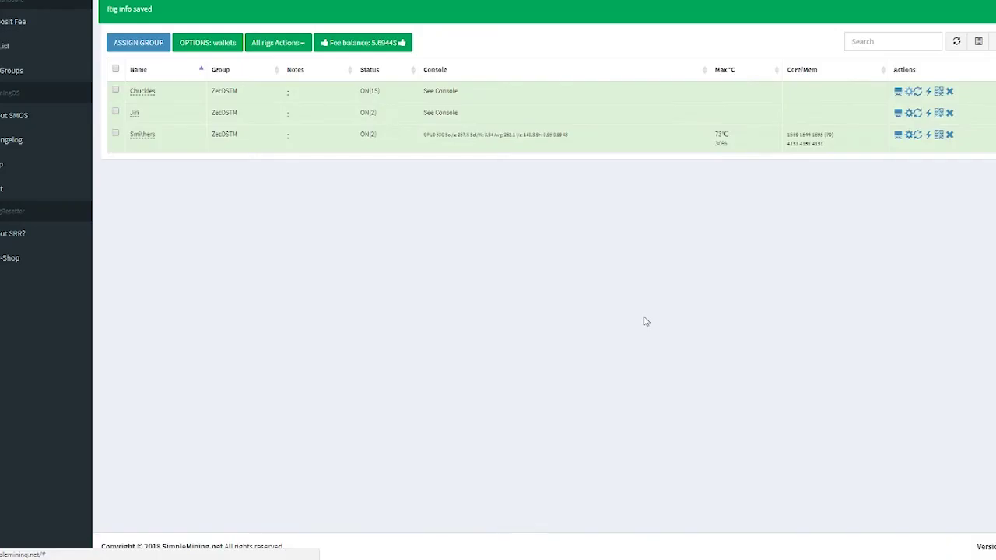
# - Examine the Chuckles rig's console output for the applied core and memory offsets, and return to the chuckles spreadsheet
pyautogui.click(898, 91)
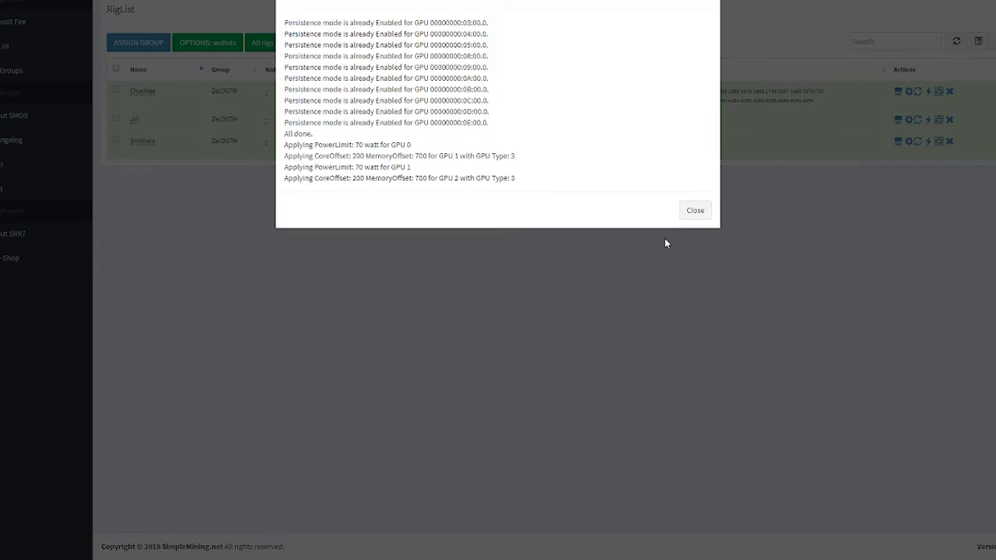
pyautogui.click(695, 214)
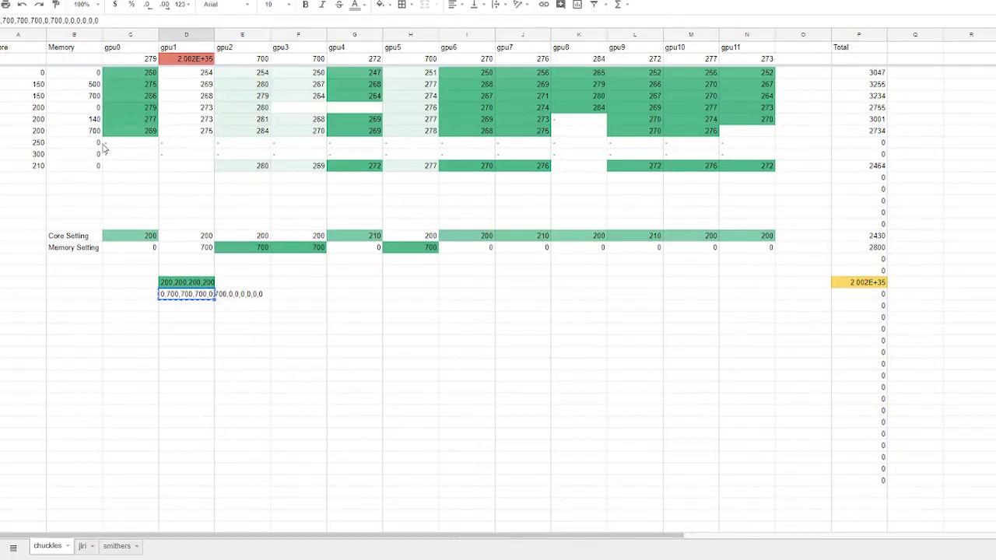
pyautogui.click(76, 34)
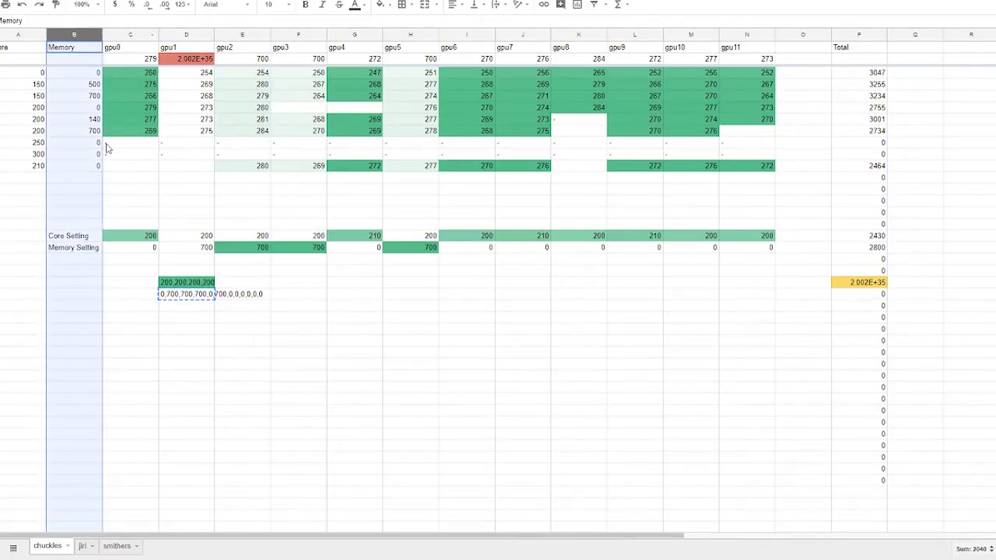
pyautogui.click(369, 297)
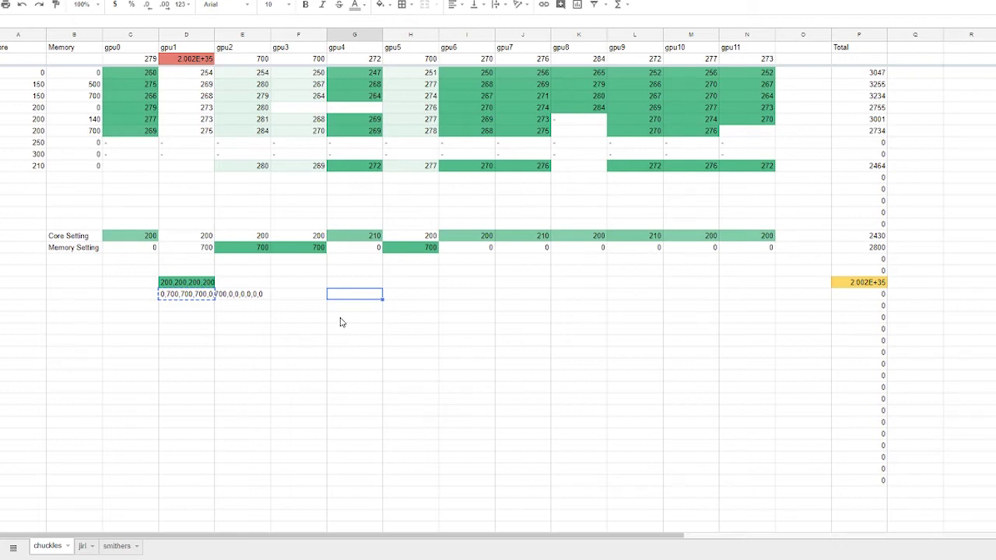
# - Clear the Core Setting and Memory Setting rows and both comma-separated lists below the hash rate results
pyautogui.moveTo(25, 214); pyautogui.dragTo(775, 344)
pyautogui.press('Delete')
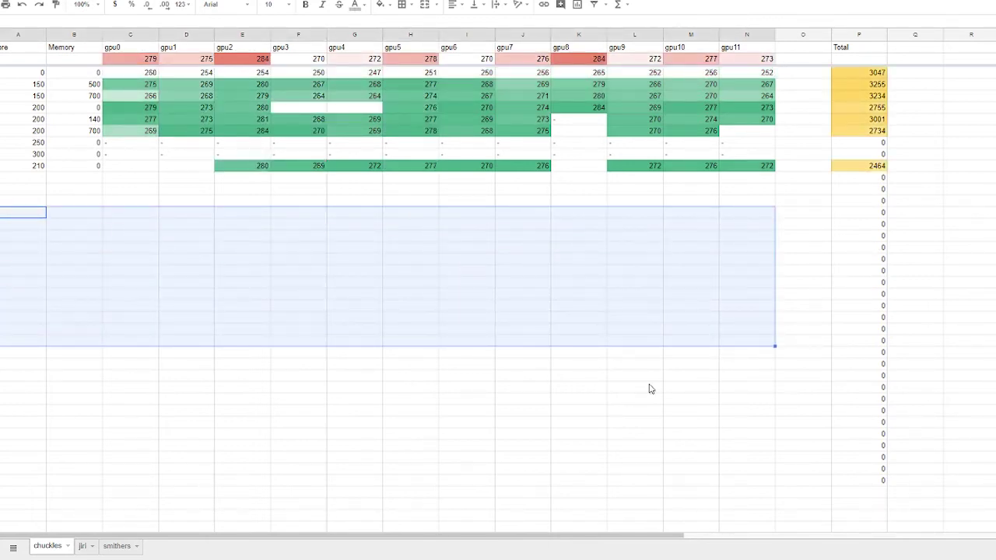
pyautogui.click(379, 334)
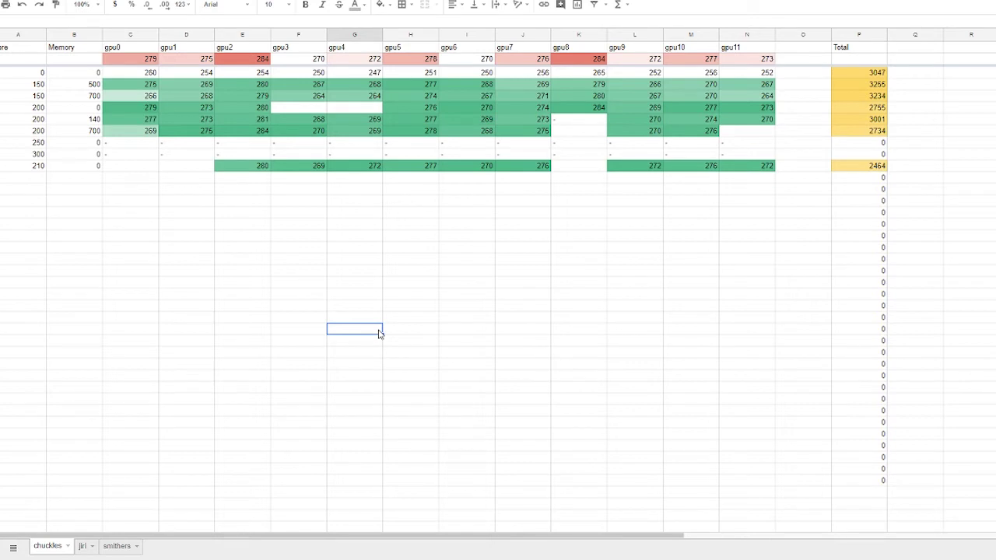
pyautogui.click(43, 133)
pyautogui.click(68, 134)
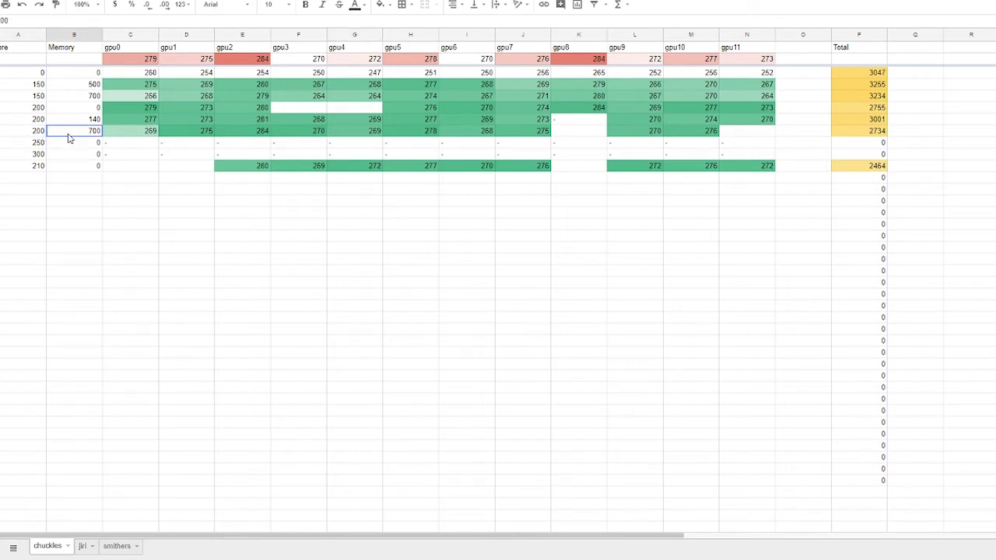
pyautogui.click(35, 109)
pyautogui.click(68, 108)
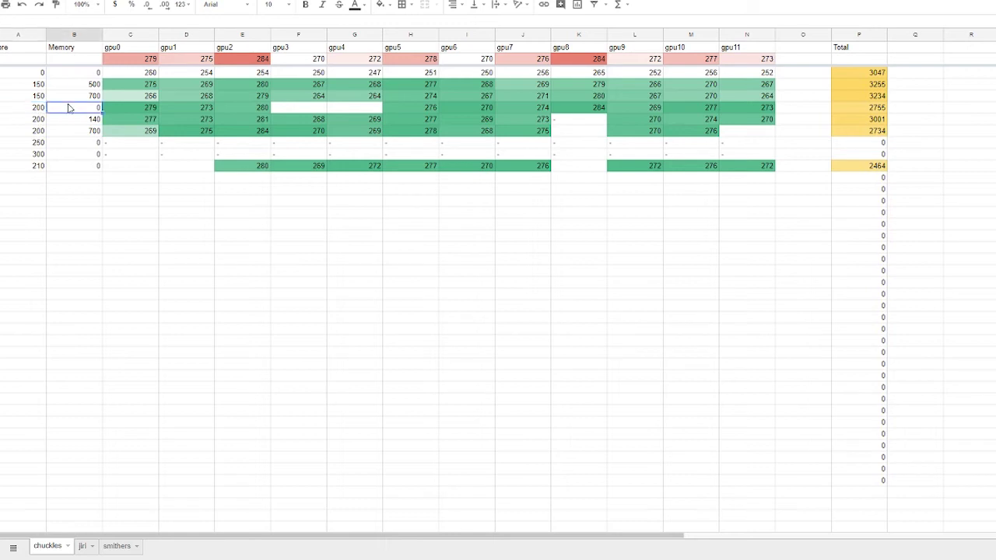